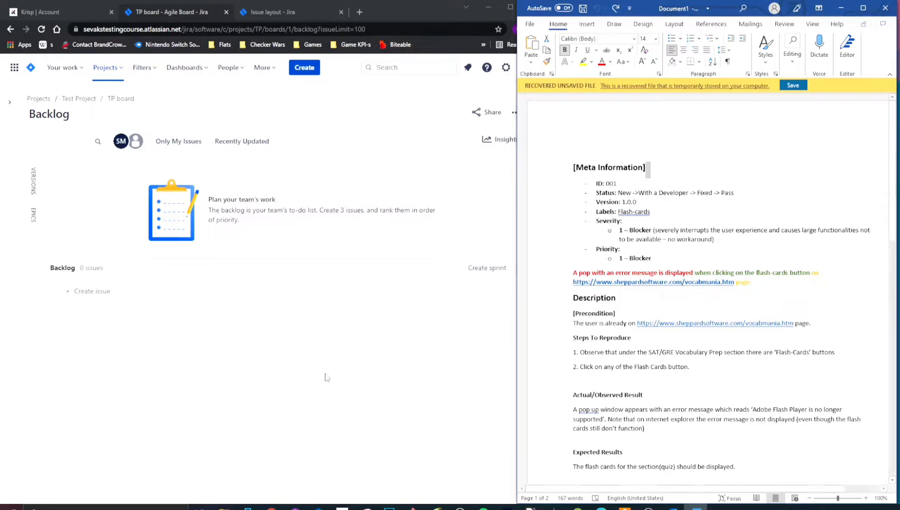
Review the flash-cards bug report in Word, from its meta information through the expected results
{"action": "scroll", "coordinate": [660, 159], "scroll_direction": "down", "scroll_amount": 15}
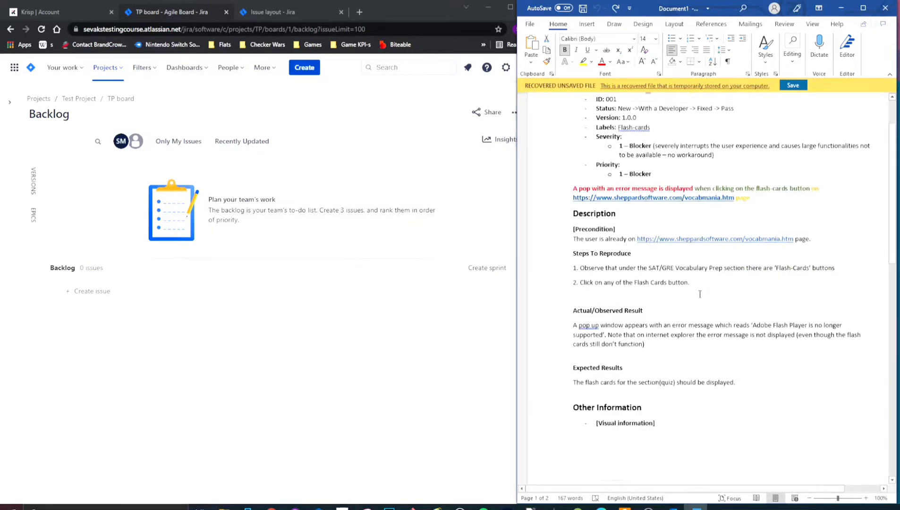
{"action": "scroll", "coordinate": [680, 328], "scroll_direction": "up", "scroll_amount": 15}
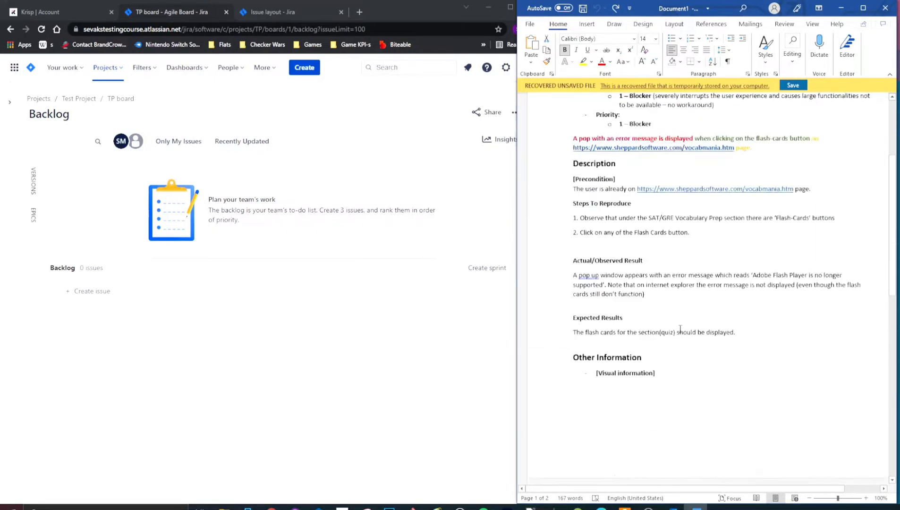
{"action": "left_click", "coordinate": [222, 338]}
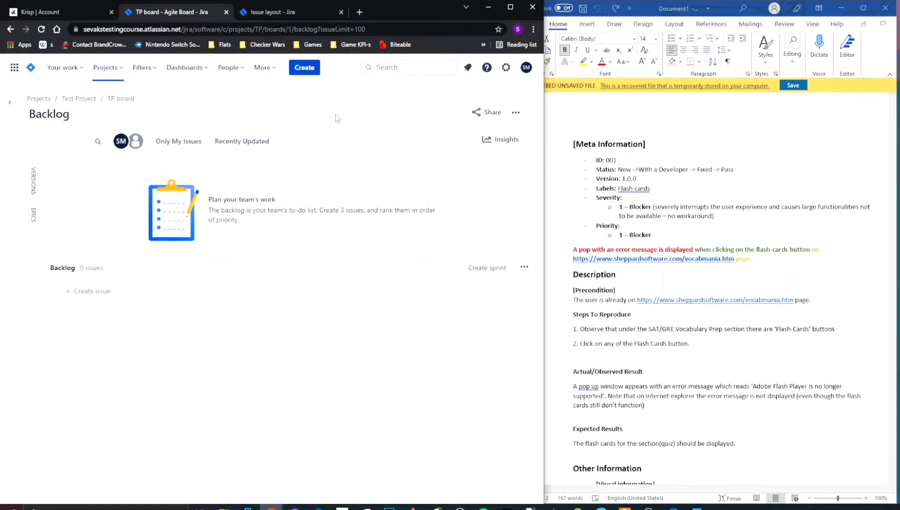
{"action": "left_click", "coordinate": [740, 256]}
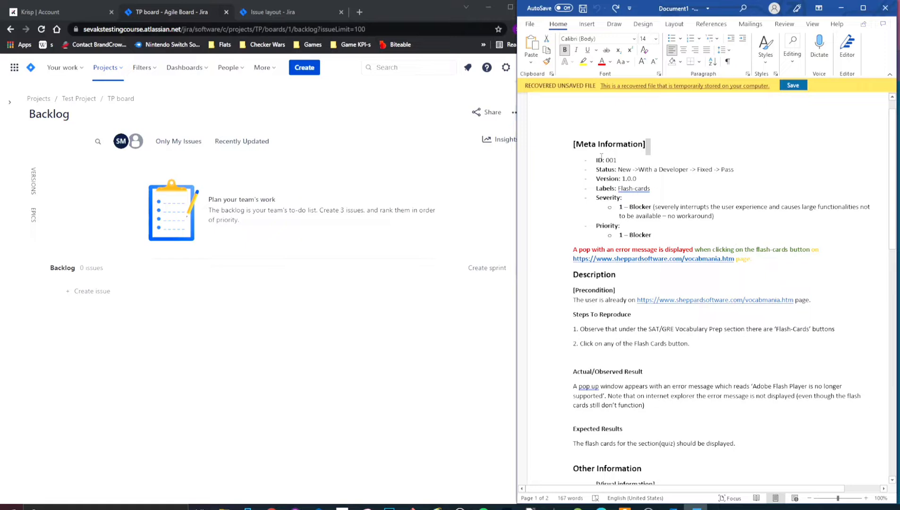
{"action": "left_click_drag", "start_coordinate": [572, 144], "coordinate": [735, 444]}
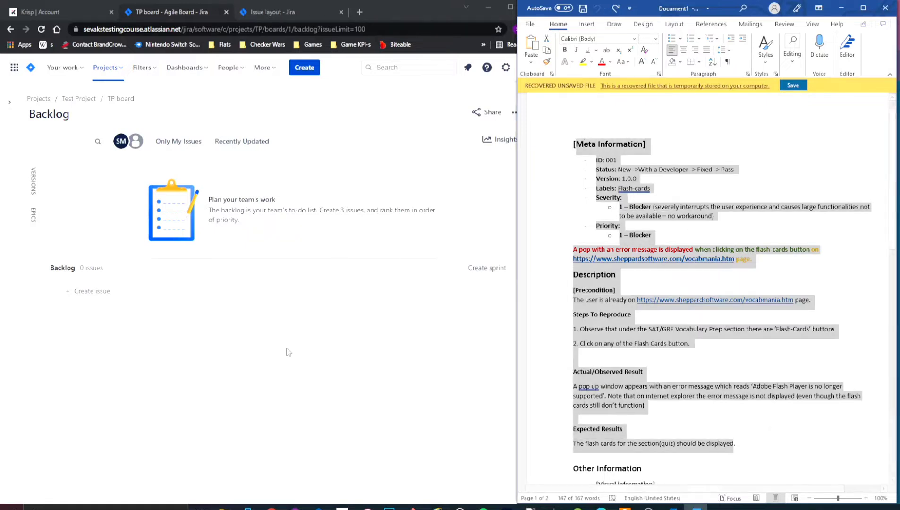
{"action": "left_click", "coordinate": [288, 354]}
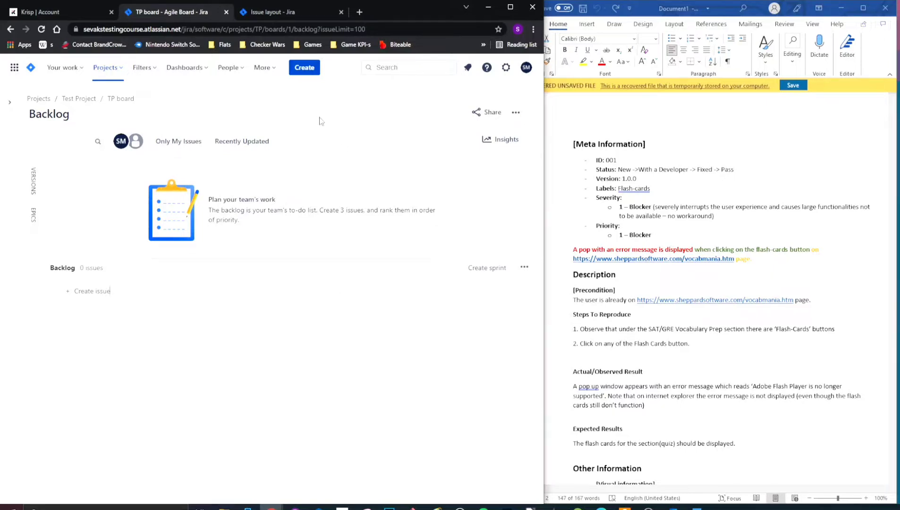
Open the form for creating a new Jira issue in Test Project and slightly enlarge its Description box
{"action": "left_click", "coordinate": [305, 68]}
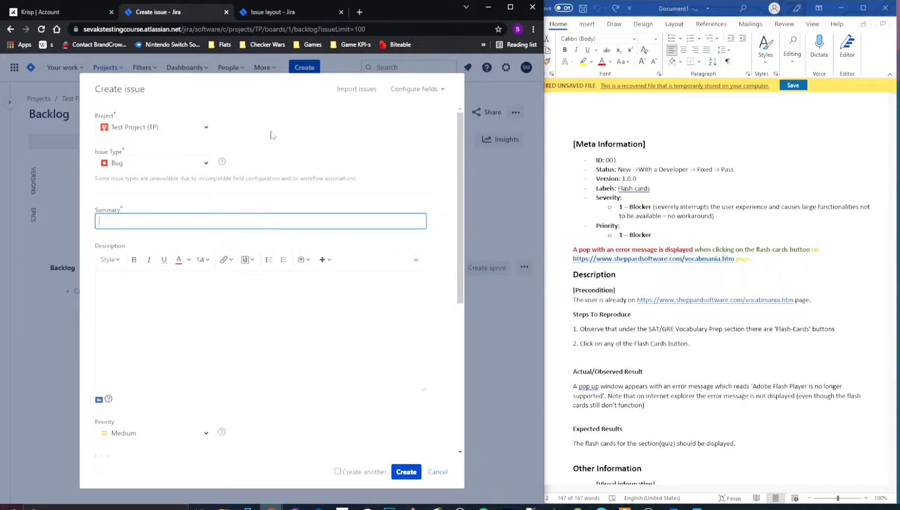
{"action": "scroll", "coordinate": [231, 219], "scroll_direction": "down", "scroll_amount": 5}
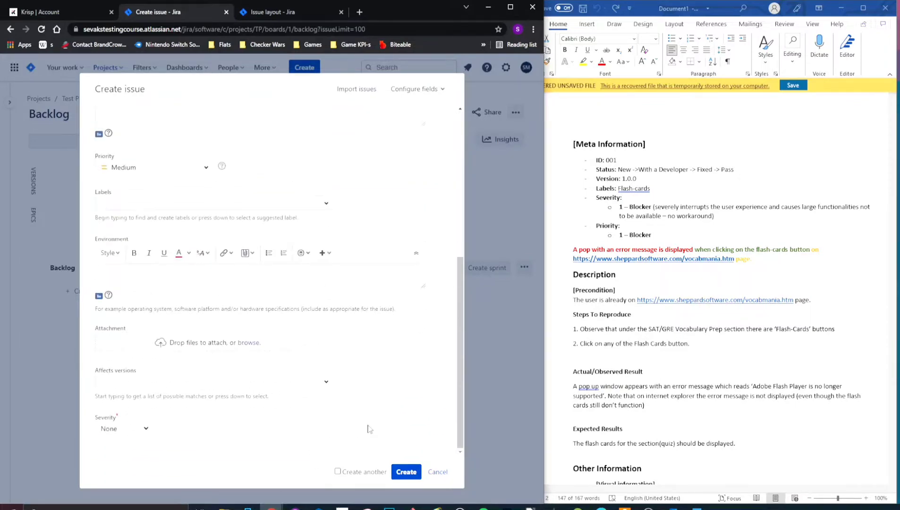
{"action": "scroll", "coordinate": [375, 434], "scroll_direction": "up", "scroll_amount": 5}
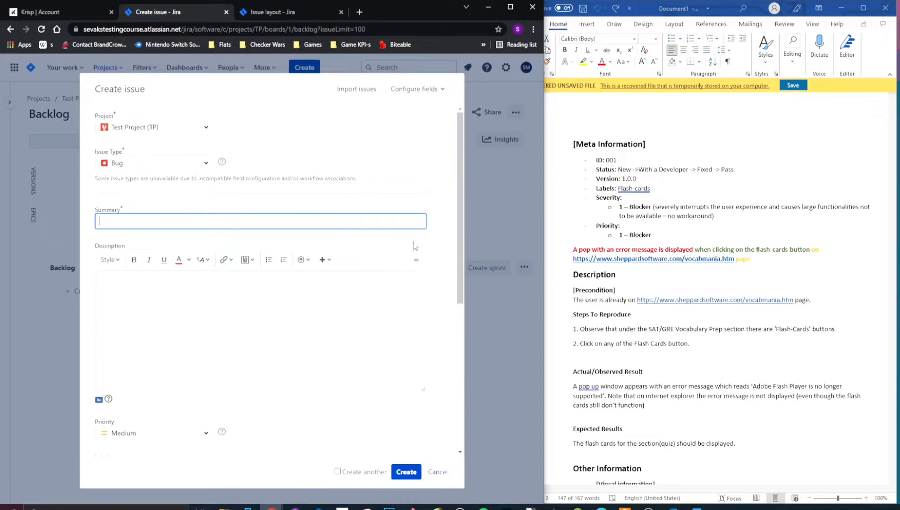
{"action": "left_click_drag", "start_coordinate": [423, 390], "coordinate": [424, 400]}
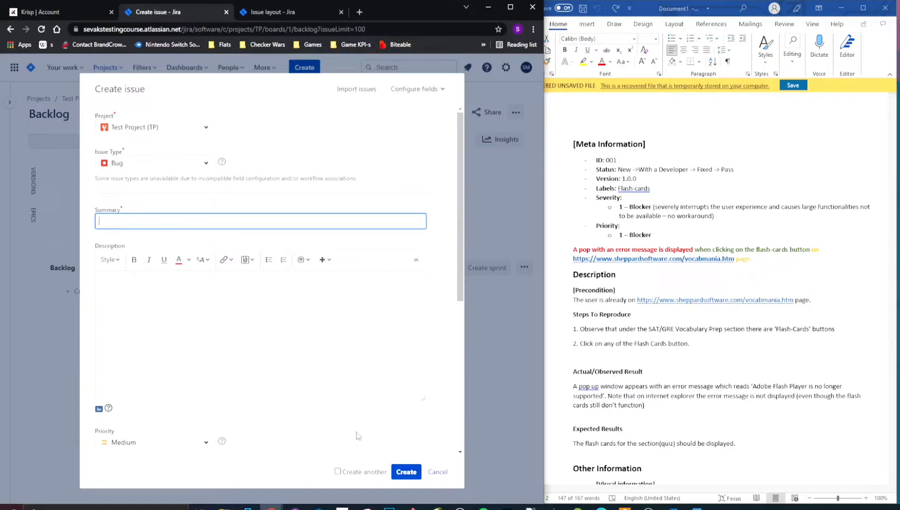
Examine the new issue form's available issue types, its fields and the field visibility configuration
{"action": "left_click", "coordinate": [206, 164]}
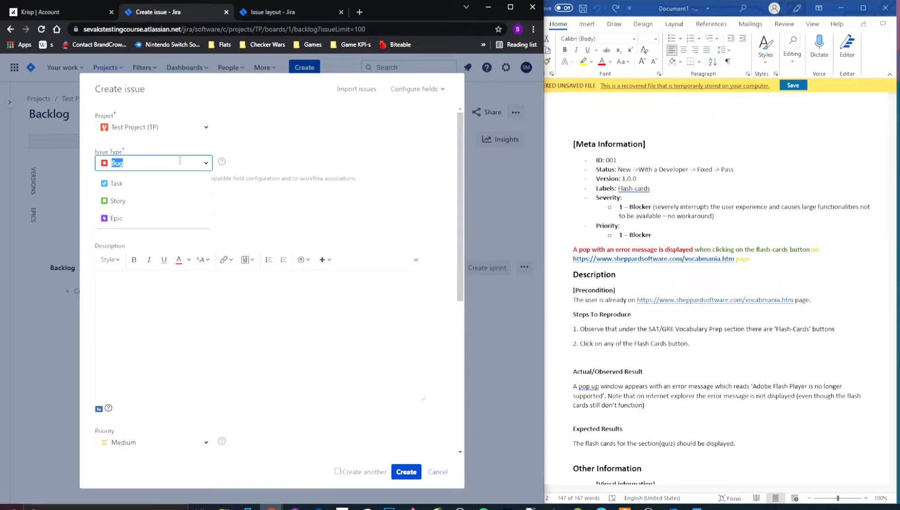
{"action": "left_click", "coordinate": [615, 170]}
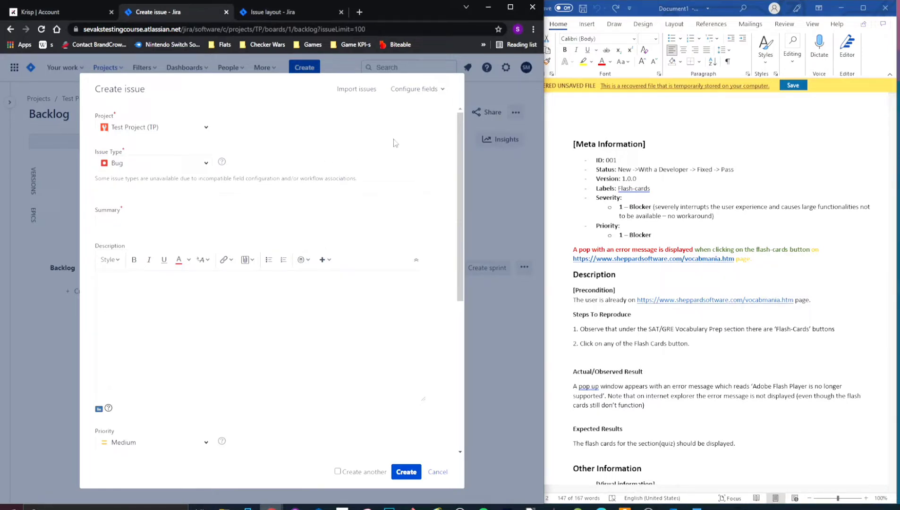
{"action": "scroll", "coordinate": [348, 197], "scroll_direction": "down", "scroll_amount": 5}
{"action": "scroll", "coordinate": [307, 205], "scroll_direction": "up", "scroll_amount": 5}
{"action": "scroll", "coordinate": [266, 213], "scroll_direction": "down", "scroll_amount": 5}
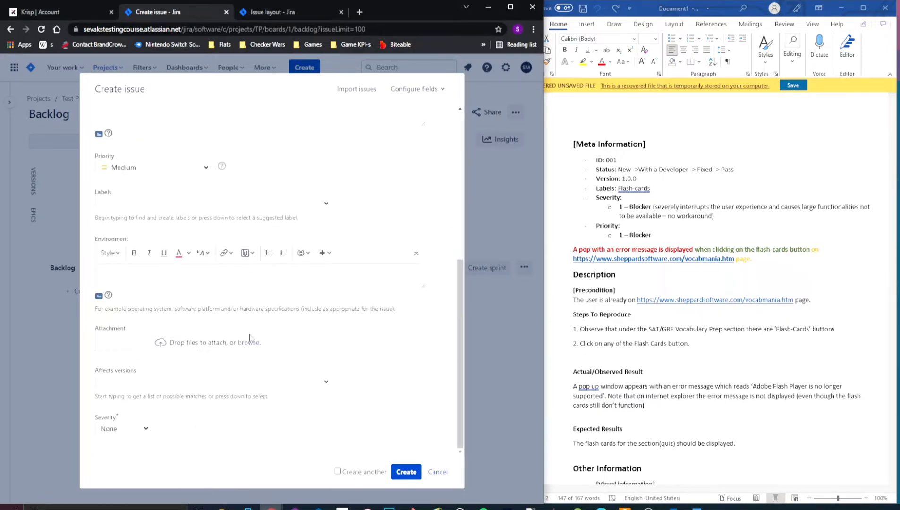
{"action": "scroll", "coordinate": [250, 336], "scroll_direction": "up", "scroll_amount": 5}
{"action": "left_click", "coordinate": [439, 93]}
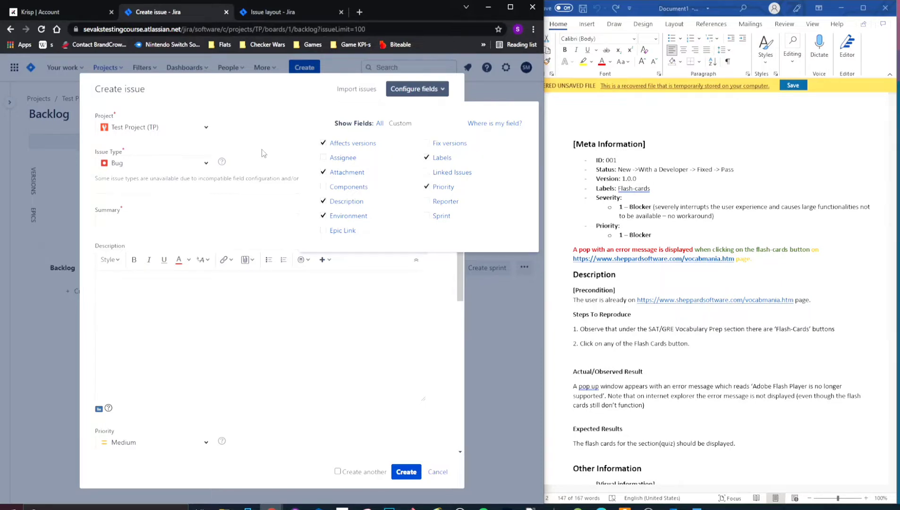
{"action": "left_click", "coordinate": [261, 149]}
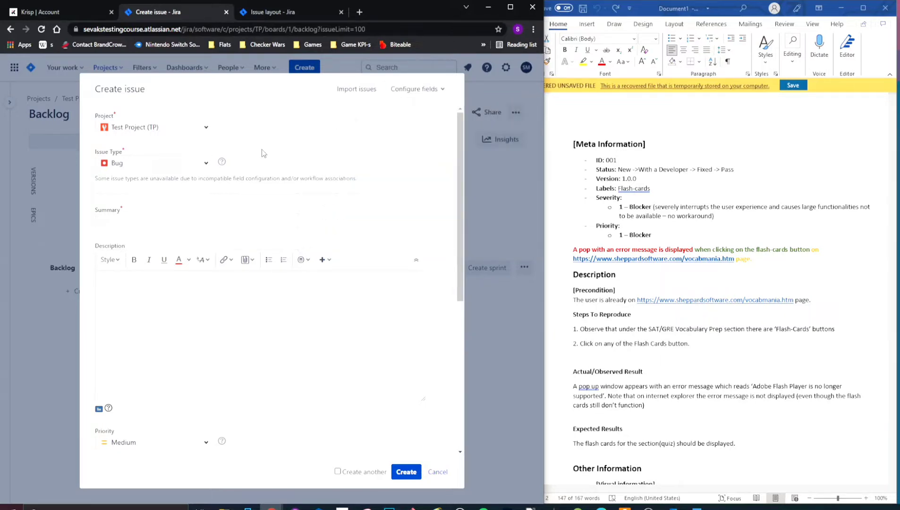
Compare the sections of the Word bug report with the fields offered in the new issue form
{"action": "left_click", "coordinate": [654, 185]}
{"action": "key", "text": "ctrl+a"}
{"action": "left_click_drag", "start_coordinate": [581, 137], "coordinate": [706, 396]}
{"action": "left_click", "coordinate": [675, 405]}
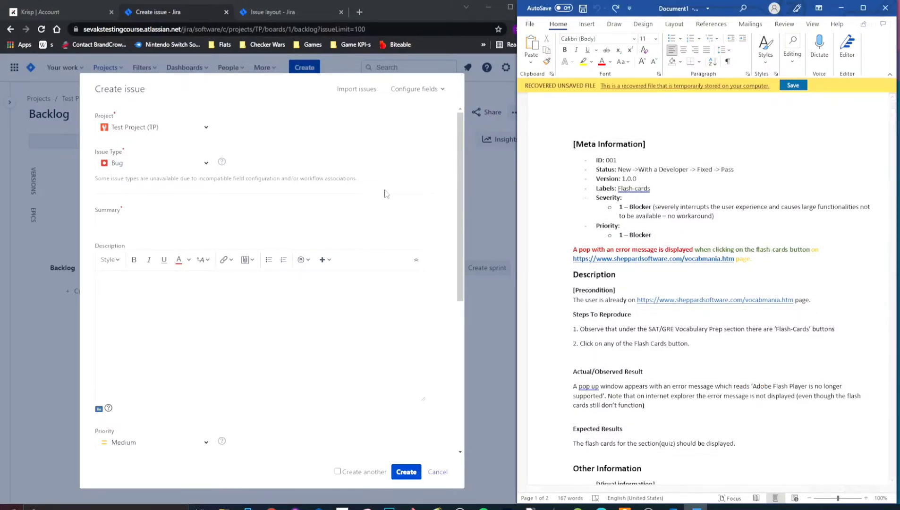
{"action": "left_click", "coordinate": [380, 141]}
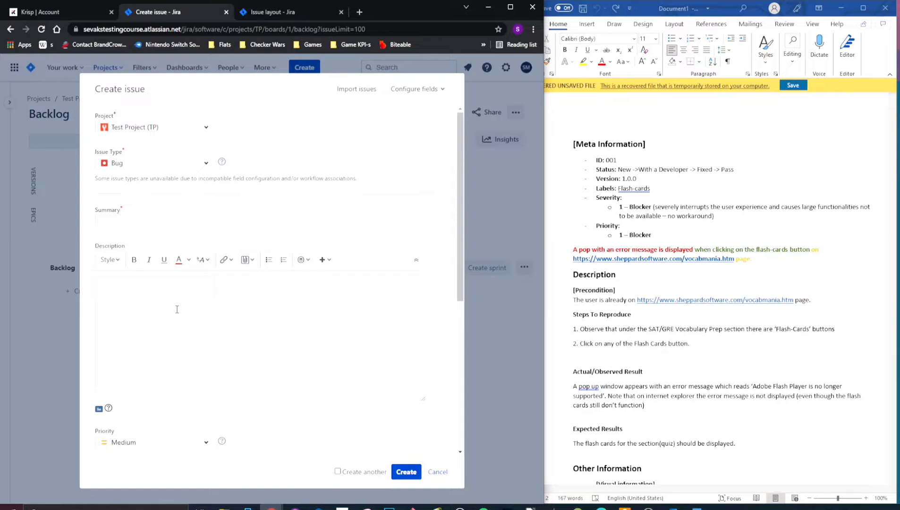
{"action": "scroll", "coordinate": [175, 312], "scroll_direction": "down", "scroll_amount": 6}
{"action": "scroll", "coordinate": [282, 327], "scroll_direction": "up", "scroll_amount": 6}
{"action": "left_click", "coordinate": [657, 200]}
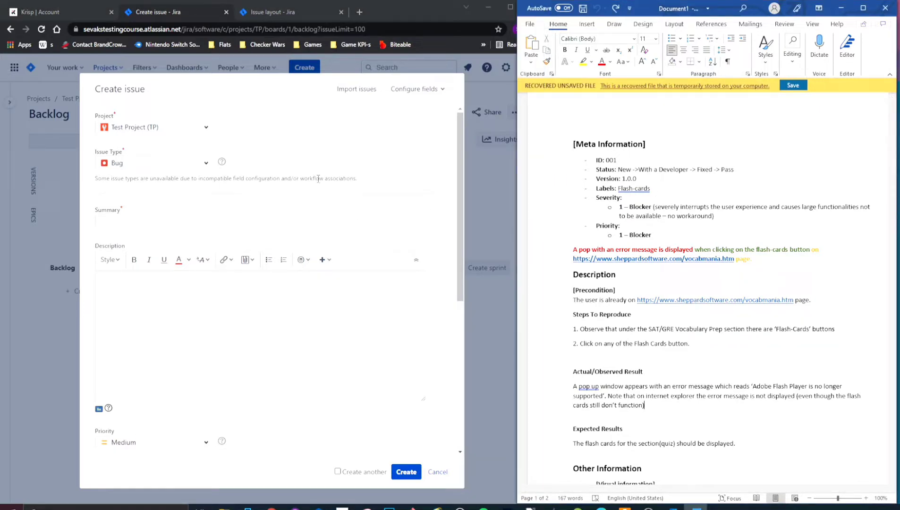
{"action": "scroll", "coordinate": [257, 415], "scroll_direction": "down", "scroll_amount": 6}
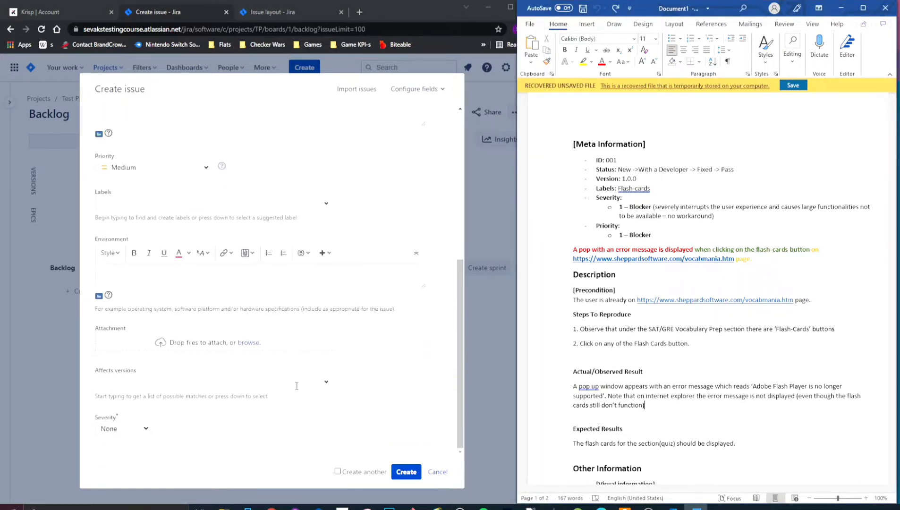
{"action": "left_click_drag", "start_coordinate": [573, 144], "coordinate": [684, 444]}
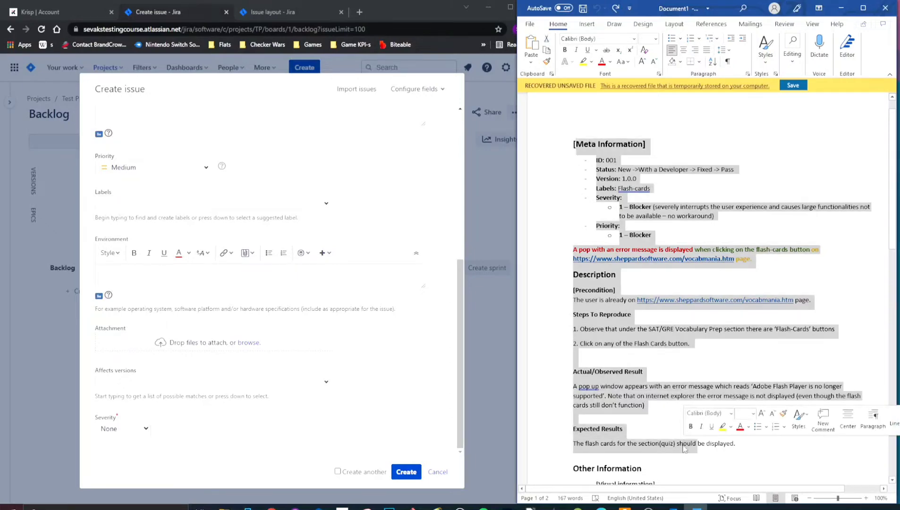
{"action": "left_click", "coordinate": [674, 465]}
{"action": "scroll", "coordinate": [679, 443], "scroll_direction": "down", "scroll_amount": 3}
{"action": "scroll", "coordinate": [669, 429], "scroll_direction": "up", "scroll_amount": 4}
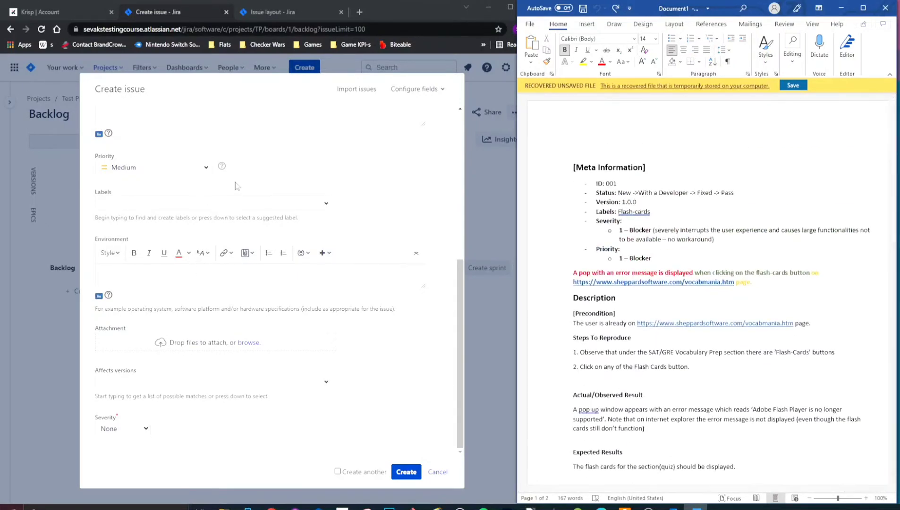
Copy the bug title starting "A pop with an error message is displayed" from the Word report into the issue's Summary
{"action": "left_click", "coordinate": [206, 198]}
{"action": "scroll", "coordinate": [212, 196], "scroll_direction": "up", "scroll_amount": 6}
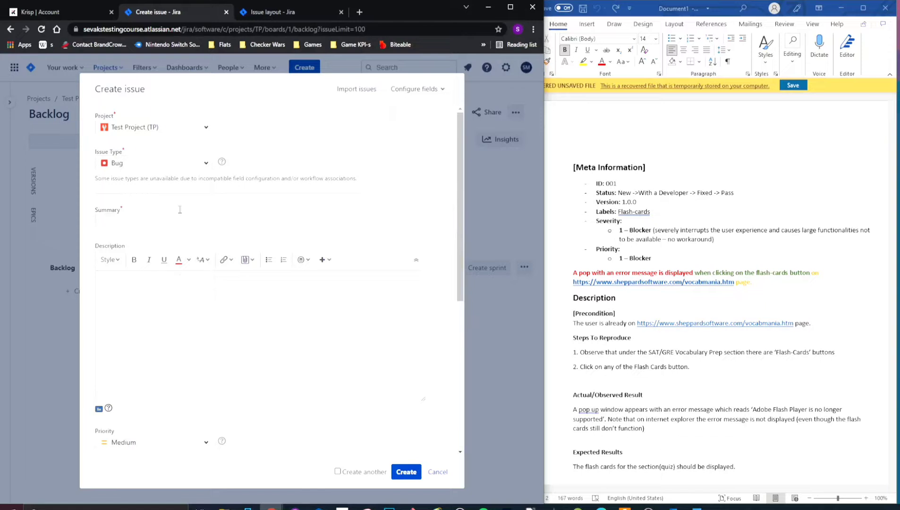
{"action": "left_click", "coordinate": [154, 221]}
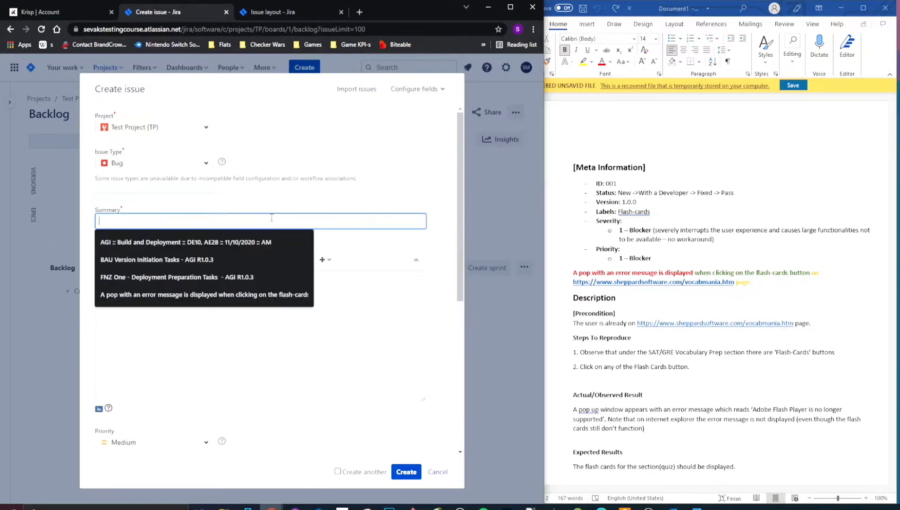
{"action": "left_click", "coordinate": [777, 288]}
{"action": "left_click_drag", "start_coordinate": [767, 284], "coordinate": [575, 277]}
{"action": "key", "text": "ctrl+c"}
{"action": "left_click", "coordinate": [151, 254]}
{"action": "key", "text": "ctrl+v"}
{"action": "key", "text": "Tab"}
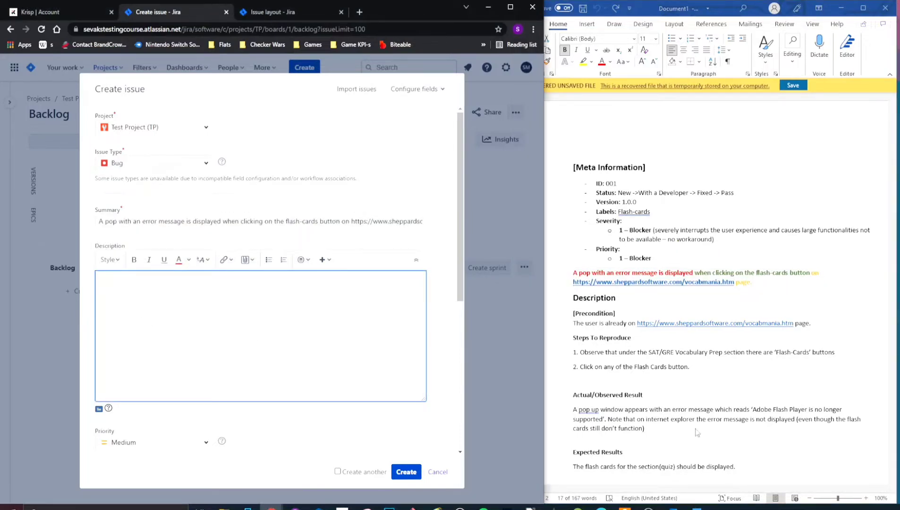
Copy the report text from Precondition through Expected Results into the issue's Description
{"action": "scroll", "coordinate": [697, 428], "scroll_direction": "down", "scroll_amount": 1}
{"action": "left_click_drag", "start_coordinate": [740, 444], "coordinate": [609, 380]}
{"action": "left_click_drag", "start_coordinate": [736, 444], "coordinate": [548, 298]}
{"action": "key", "text": "ctrl+c"}
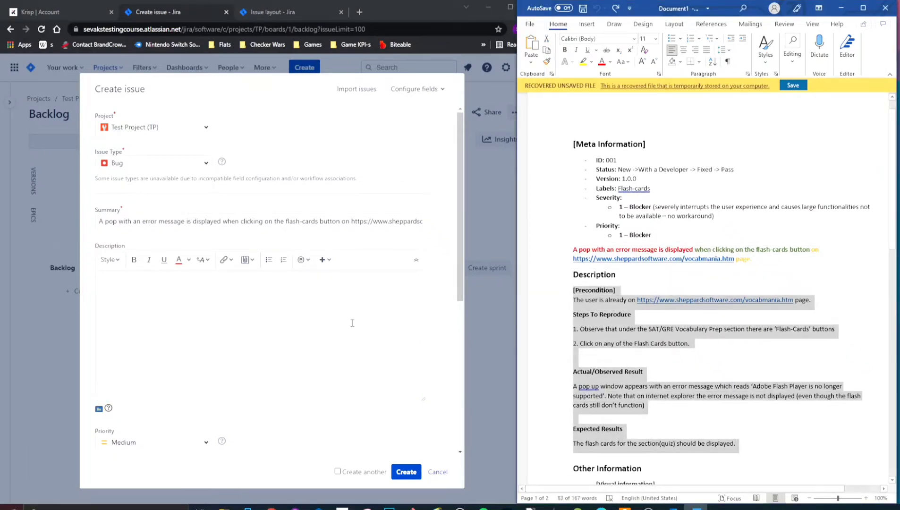
{"action": "left_click", "coordinate": [243, 308]}
{"action": "key", "text": "ctrl+v"}
{"action": "scroll", "coordinate": [167, 327], "scroll_direction": "up", "scroll_amount": 1}
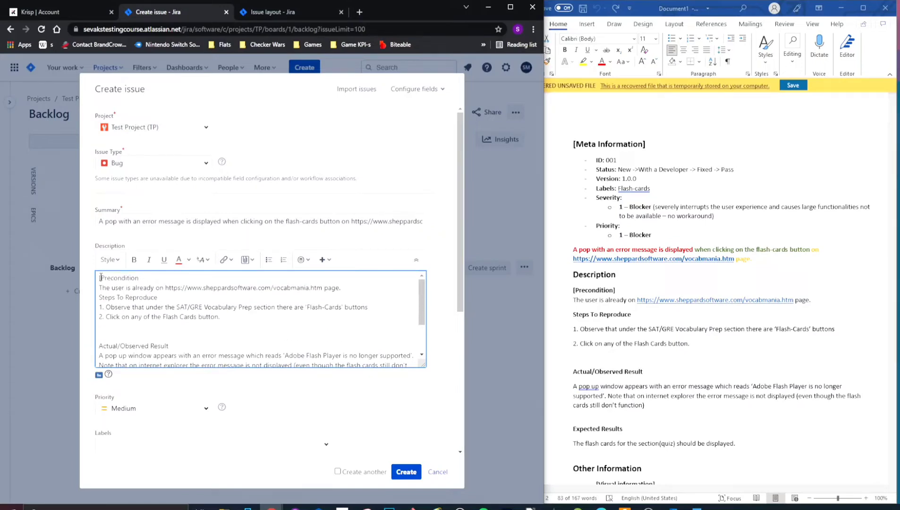
Bold the Precondition, Actual/Observed Result and Steps To Reproduce headings in the issue's Description
{"action": "left_click_drag", "start_coordinate": [138, 278], "coordinate": [99, 278]}
{"action": "key", "text": "ctrl+b"}
{"action": "left_click", "coordinate": [179, 319]}
{"action": "left_click_drag", "start_coordinate": [178, 346], "coordinate": [99, 347]}
{"action": "key", "text": "ctrl+b"}
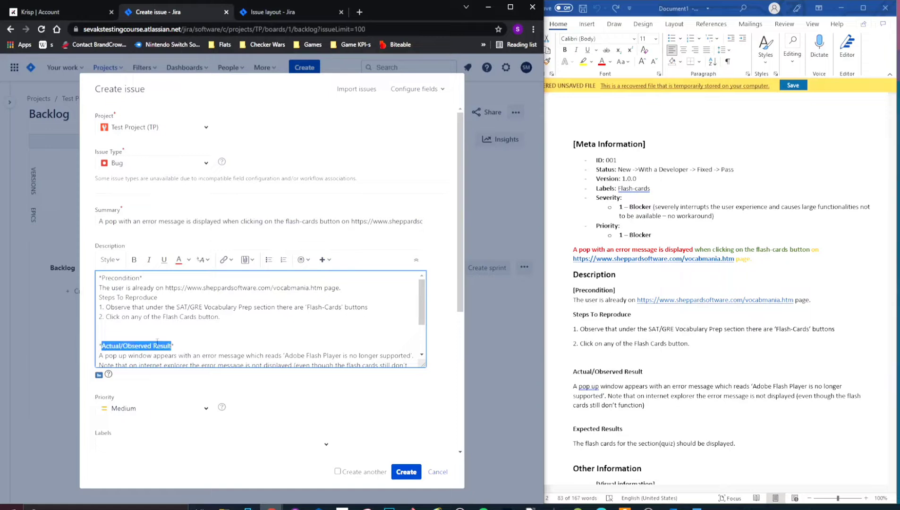
{"action": "left_click_drag", "start_coordinate": [159, 298], "coordinate": [99, 298]}
{"action": "left_click", "coordinate": [159, 298]}
{"action": "left_click_drag", "start_coordinate": [160, 297], "coordinate": [98, 298]}
{"action": "key", "text": "ctrl+b"}
Insert a blank line above Steps To Reproduce and bold the Expected Results heading in the Description
{"action": "left_click", "coordinate": [352, 284]}
{"action": "scroll", "coordinate": [265, 321], "scroll_direction": "down", "scroll_amount": 3}
{"action": "left_click_drag", "start_coordinate": [158, 341], "coordinate": [93, 344]}
{"action": "key", "text": "ctrl+b"}
{"action": "scroll", "coordinate": [162, 350], "scroll_direction": "down", "scroll_amount": 2}
{"action": "scroll", "coordinate": [173, 256], "scroll_direction": "up", "scroll_amount": 1}
{"action": "scroll", "coordinate": [173, 256], "scroll_direction": "up", "scroll_amount": 3}
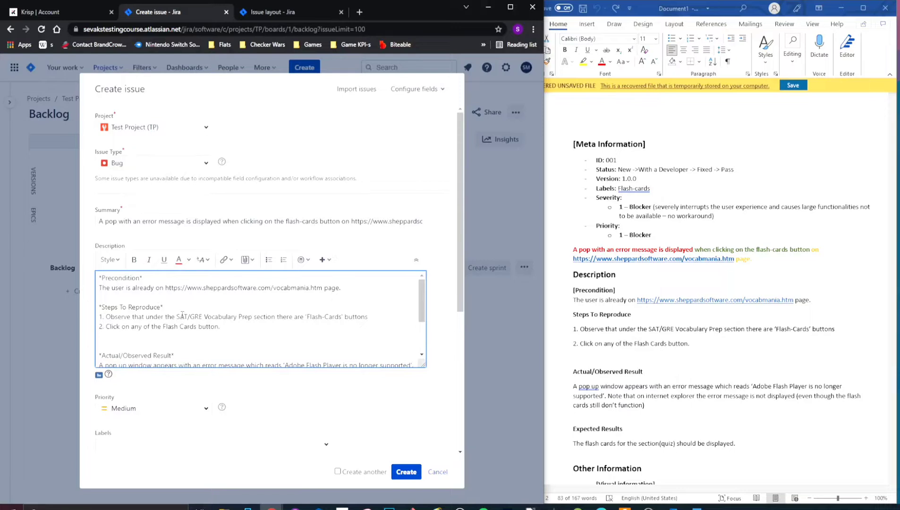
Preview the formatted Description, return to editing it and check its sections against the Word report
{"action": "scroll", "coordinate": [183, 307], "scroll_direction": "down", "scroll_amount": 3}
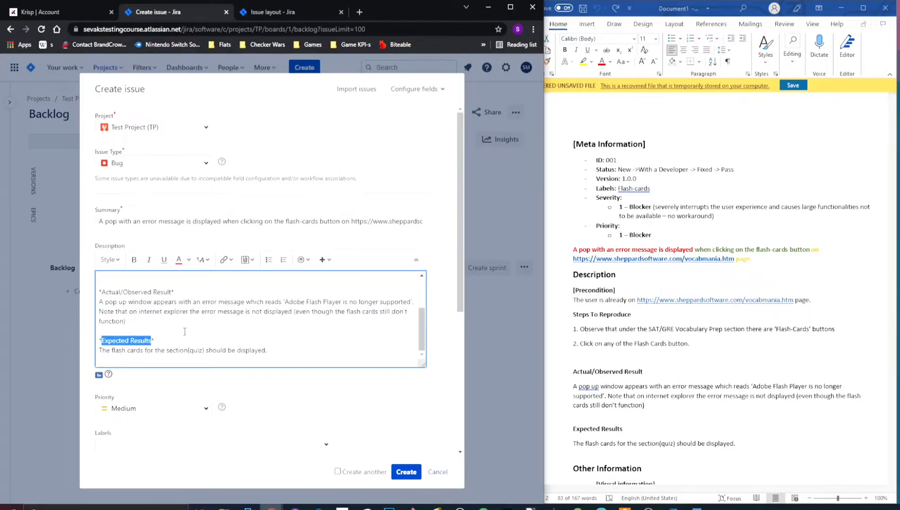
{"action": "left_click", "coordinate": [223, 354]}
{"action": "left_click", "coordinate": [99, 376]}
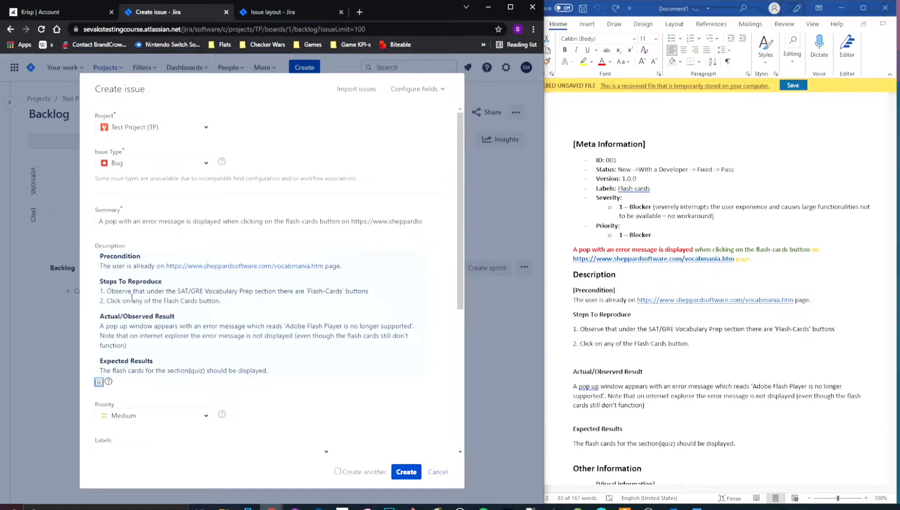
{"action": "left_click", "coordinate": [99, 381]}
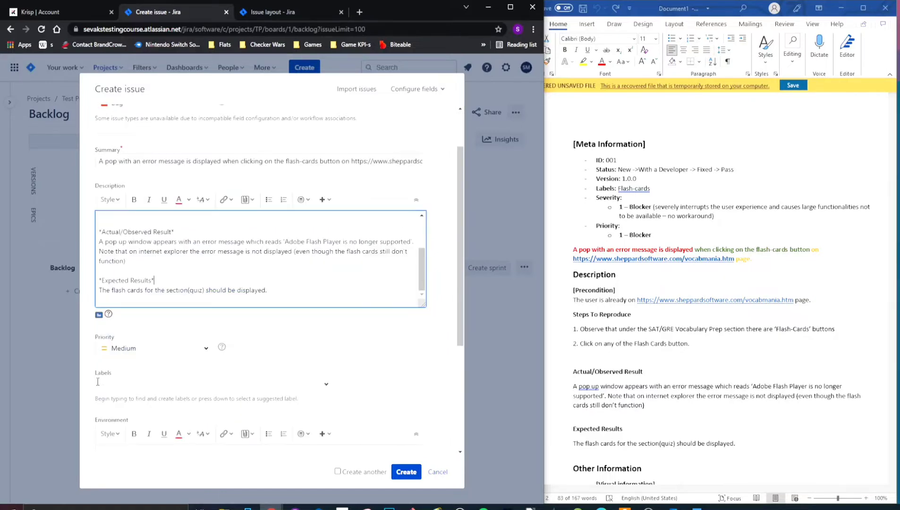
{"action": "scroll", "coordinate": [197, 334], "scroll_direction": "up", "scroll_amount": 2}
{"action": "scroll", "coordinate": [200, 347], "scroll_direction": "up", "scroll_amount": 3}
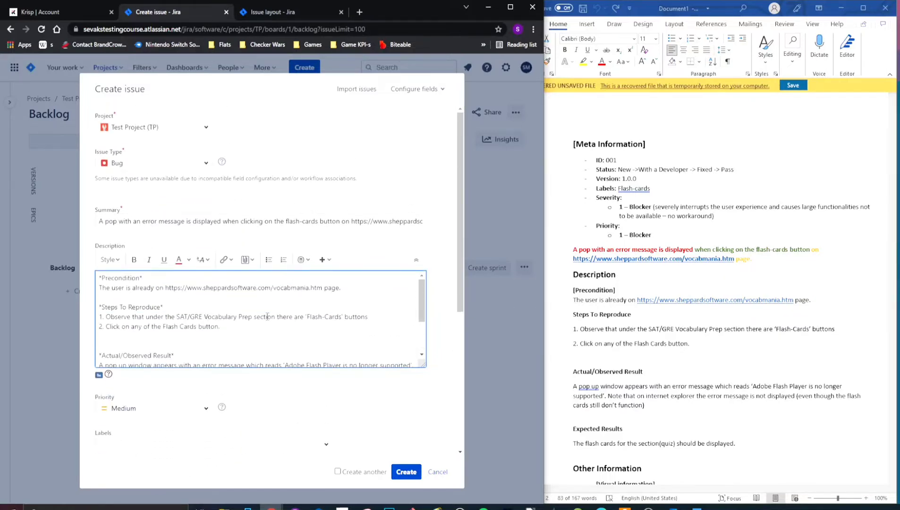
{"action": "scroll", "coordinate": [645, 339], "scroll_direction": "down", "scroll_amount": 3}
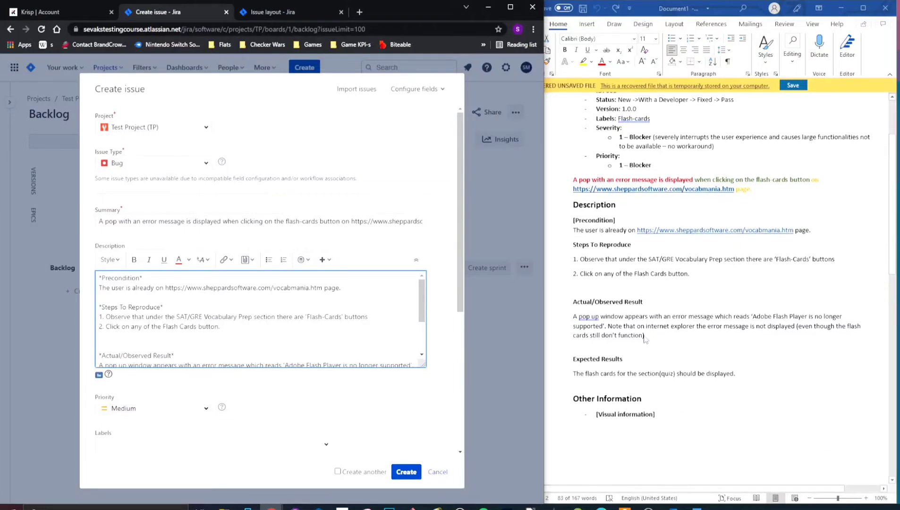
Check the Priority entry in the Word report and set the issue's Priority to Highest
{"action": "scroll", "coordinate": [204, 347], "scroll_direction": "down", "scroll_amount": 2}
{"action": "scroll", "coordinate": [287, 388], "scroll_direction": "down", "scroll_amount": 3}
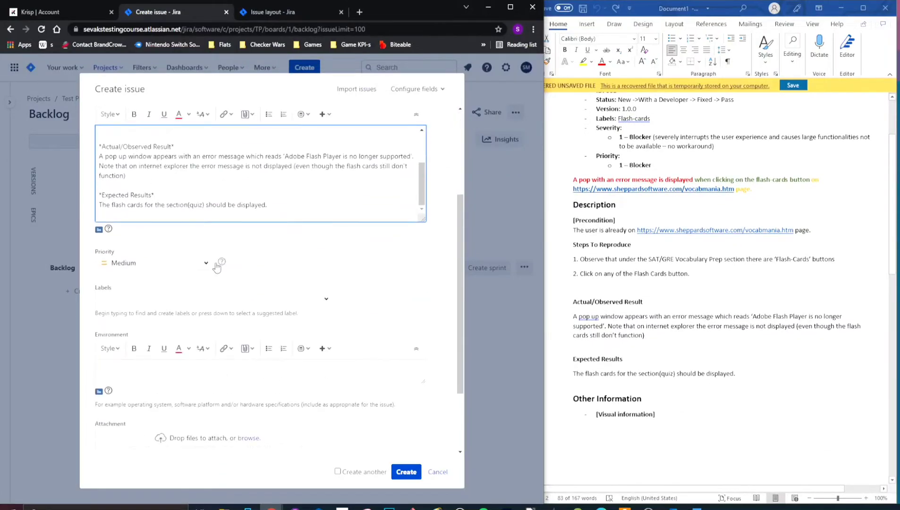
{"action": "scroll", "coordinate": [663, 313], "scroll_direction": "up", "scroll_amount": 4}
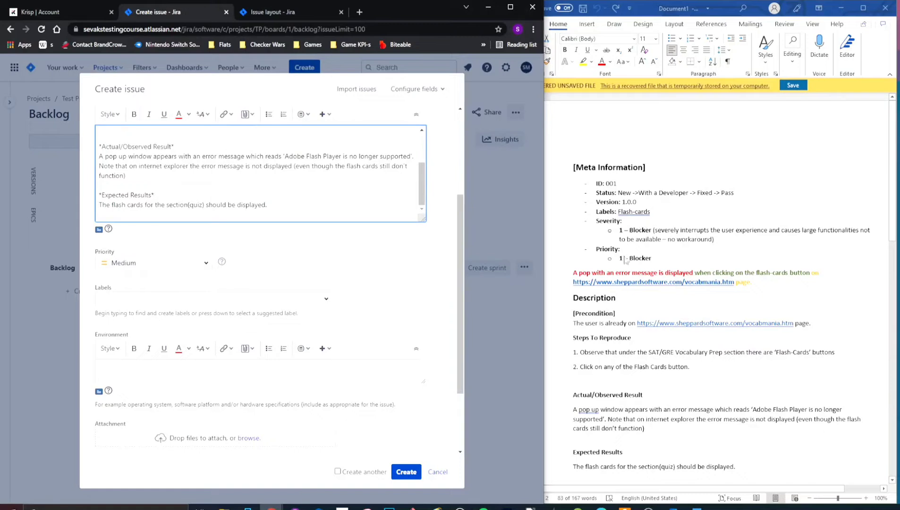
{"action": "left_click_drag", "start_coordinate": [661, 259], "coordinate": [619, 260]}
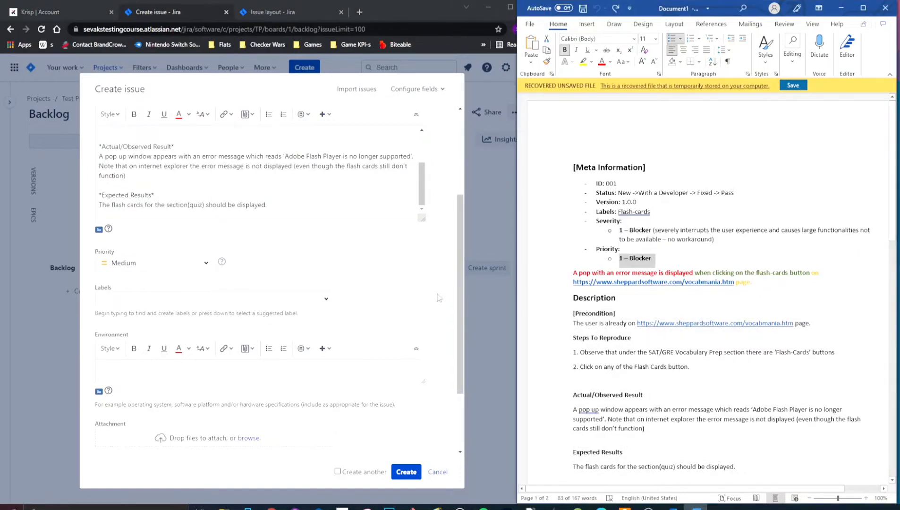
{"action": "left_click", "coordinate": [307, 279]}
{"action": "left_click", "coordinate": [204, 264]}
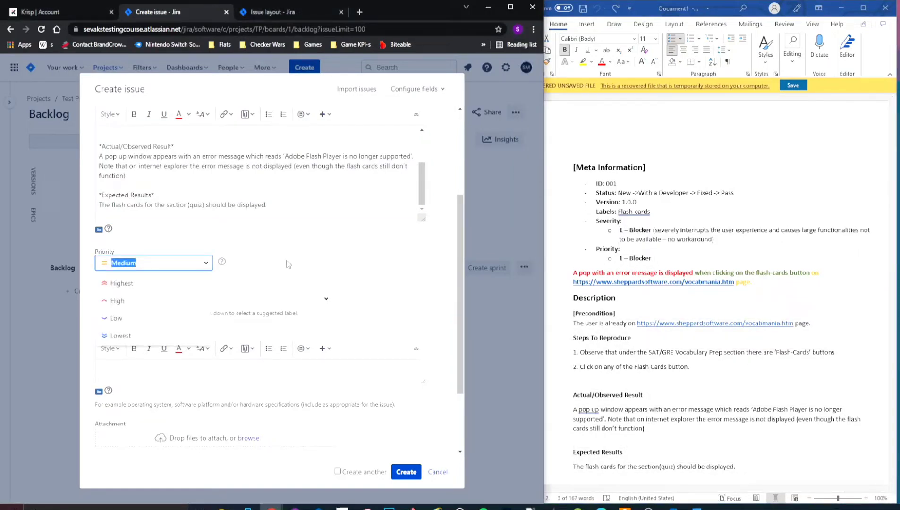
{"action": "left_click", "coordinate": [308, 260]}
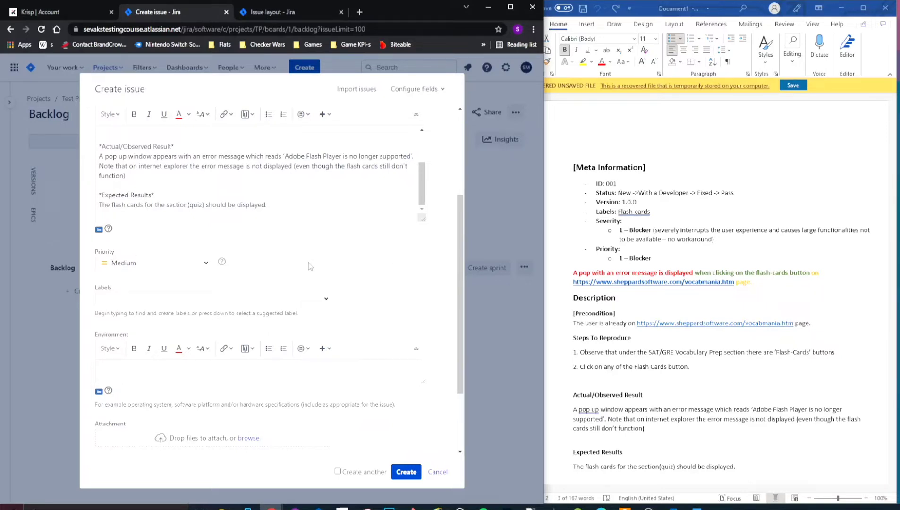
{"action": "left_click", "coordinate": [207, 263]}
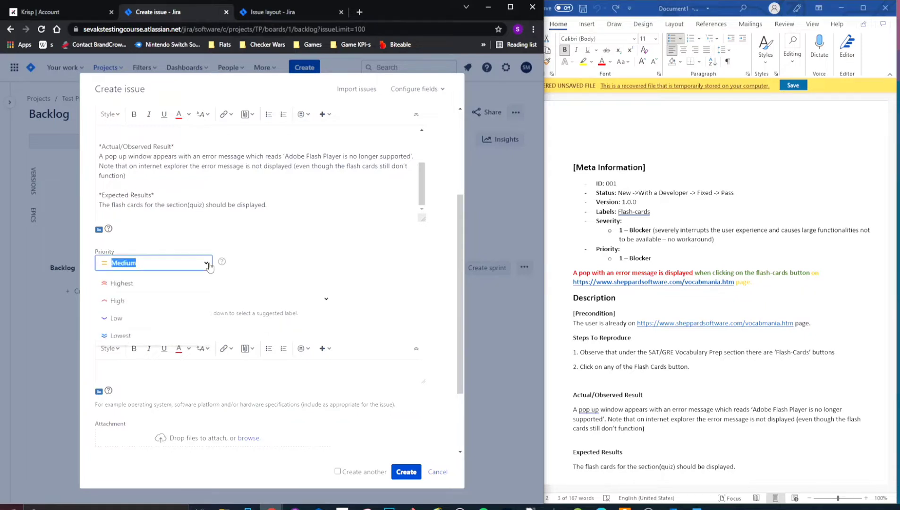
{"action": "left_click", "coordinate": [122, 284]}
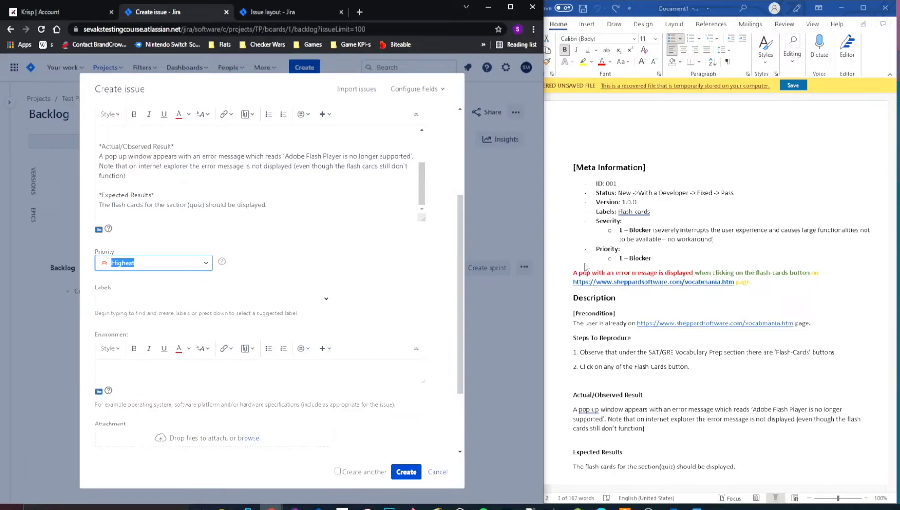
{"action": "left_click", "coordinate": [317, 281]}
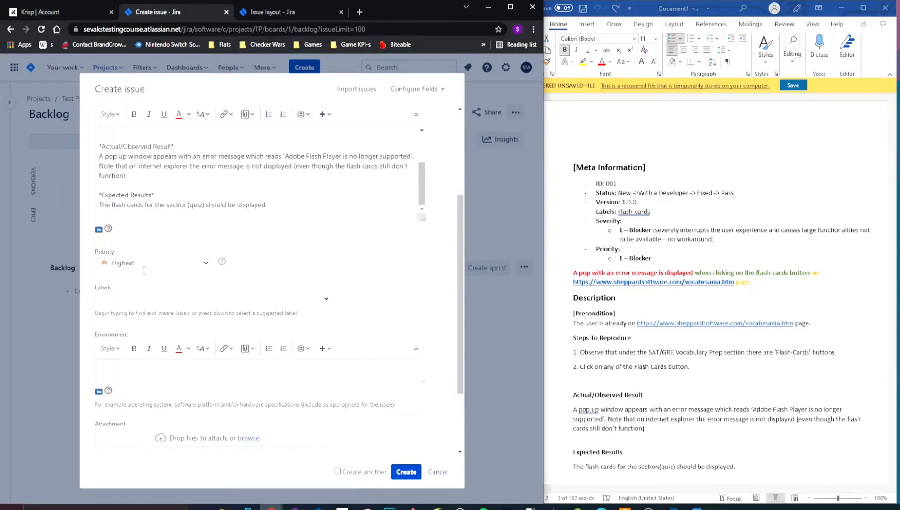
Copy the Flash-cards label from the Word report and add it to the issue's Labels
{"action": "scroll", "coordinate": [310, 271], "scroll_direction": "down", "scroll_amount": 1}
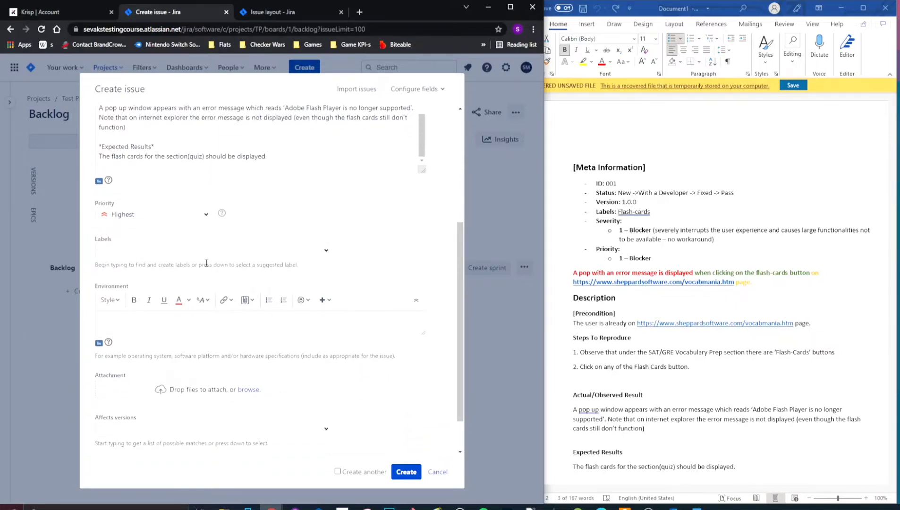
{"action": "left_click", "coordinate": [660, 218]}
{"action": "left_click_drag", "start_coordinate": [654, 212], "coordinate": [618, 212]}
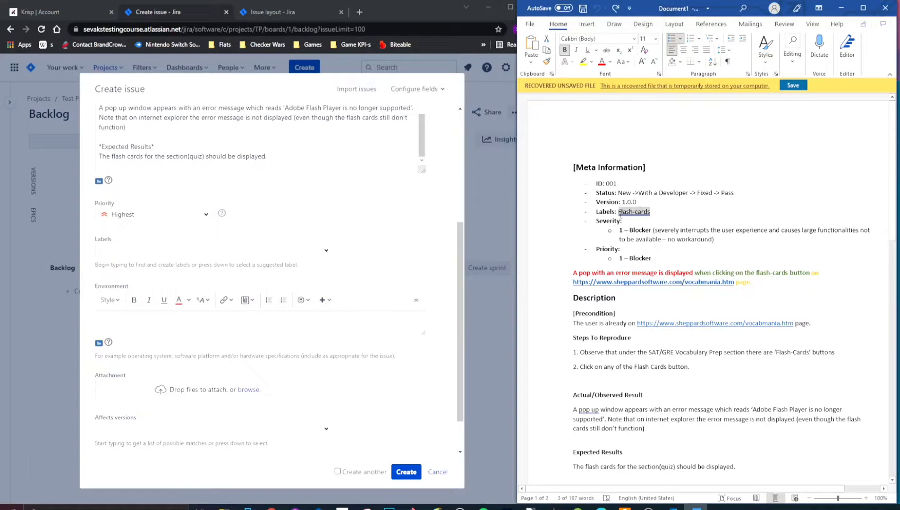
{"action": "key", "text": "ctrl+c"}
{"action": "left_click", "coordinate": [185, 250]}
{"action": "key", "text": "ctrl+v"}
{"action": "left_click", "coordinate": [141, 270]}
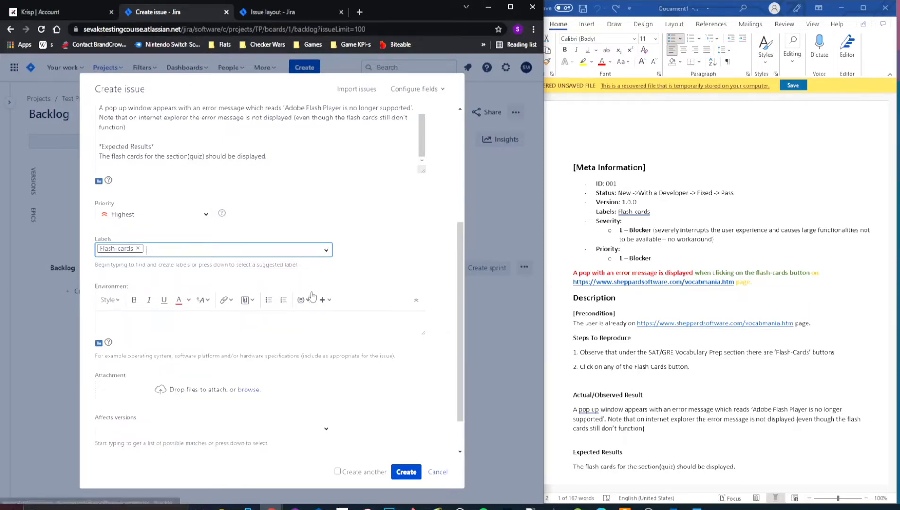
Copy the OS and Browser lines from the report's Environment Information into the issue's Environment field
{"action": "scroll", "coordinate": [281, 302], "scroll_direction": "up", "scroll_amount": 4}
{"action": "scroll", "coordinate": [294, 298], "scroll_direction": "down", "scroll_amount": 4}
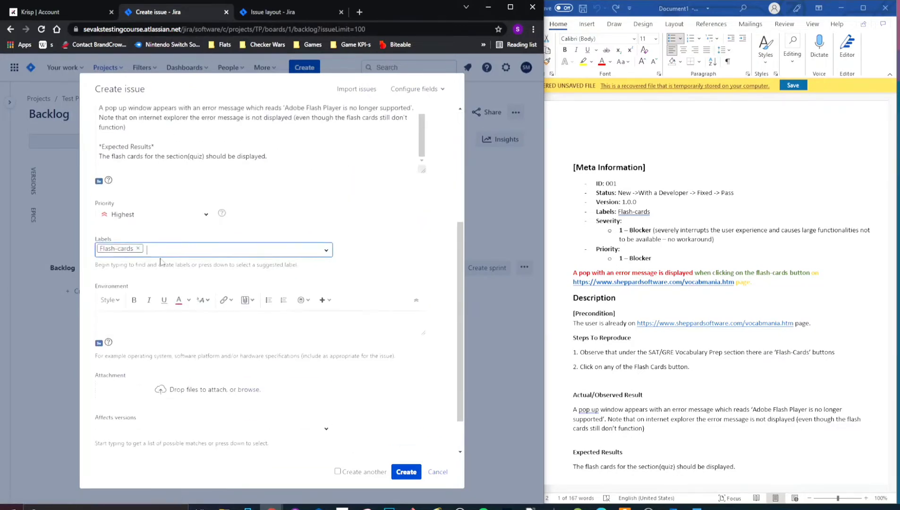
{"action": "scroll", "coordinate": [606, 268], "scroll_direction": "down", "scroll_amount": 4}
{"action": "scroll", "coordinate": [605, 268], "scroll_direction": "down", "scroll_amount": 5}
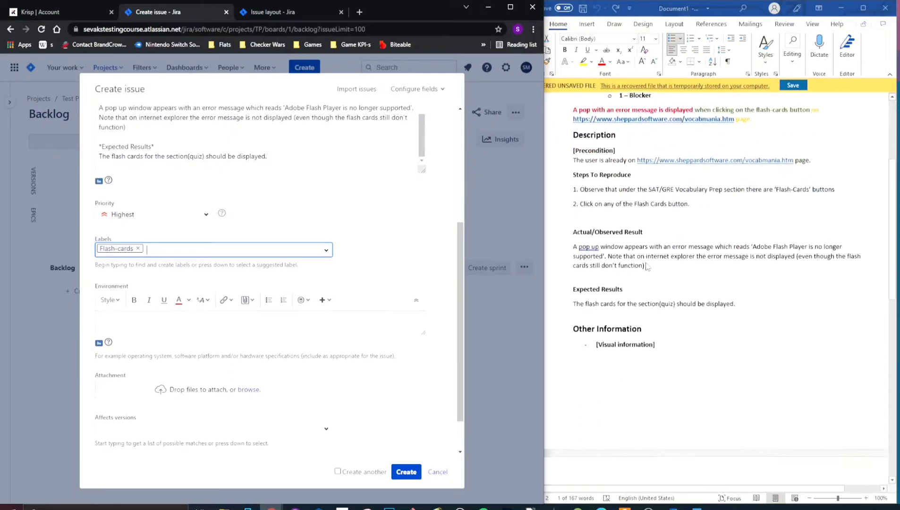
{"action": "scroll", "coordinate": [191, 312], "scroll_direction": "down", "scroll_amount": 1}
{"action": "scroll", "coordinate": [667, 322], "scroll_direction": "down", "scroll_amount": 2}
{"action": "left_click_drag", "start_coordinate": [832, 325], "coordinate": [588, 317]}
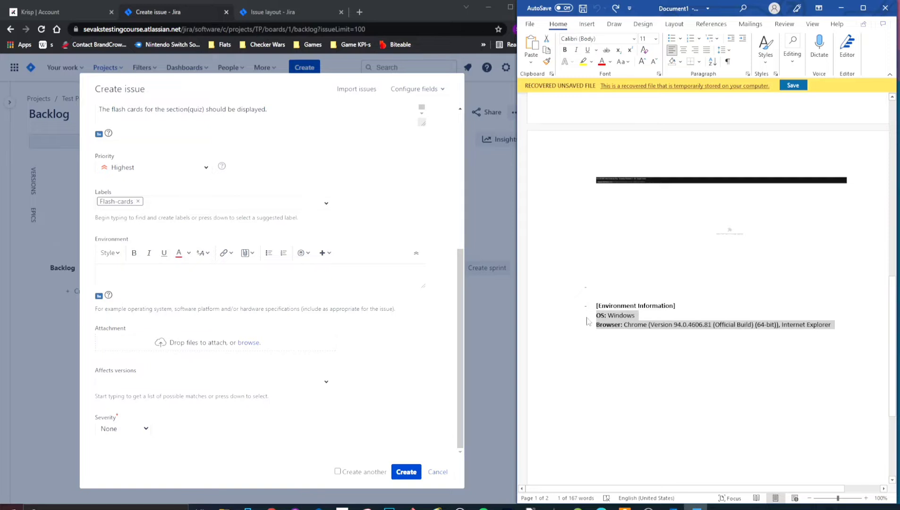
{"action": "left_click", "coordinate": [126, 265]}
{"action": "key", "text": "ctrl+v"}
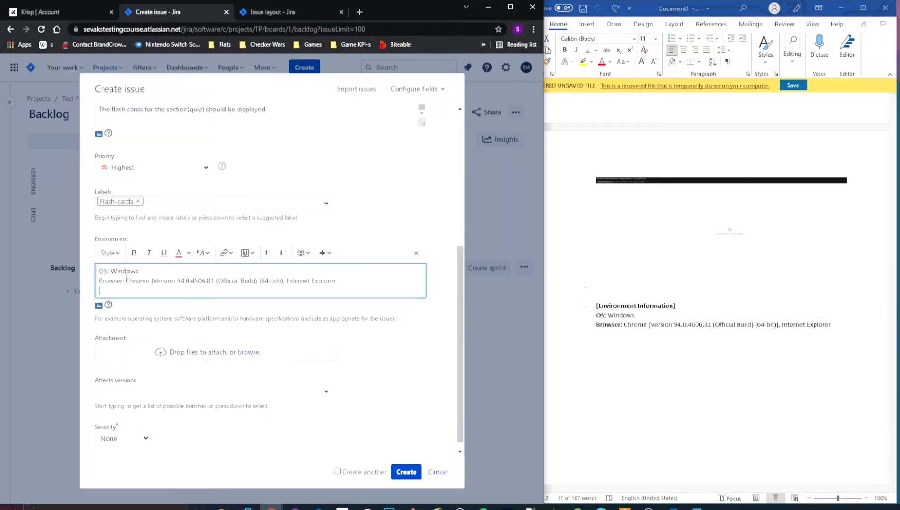
Bold the OS: and Browser: labels in the issue's Environment field
{"action": "mouse_move", "coordinate": [108, 272]}
{"action": "left_mouse_down"}
{"action": "mouse_move", "coordinate": [94, 274]}
{"action": "mouse_move", "coordinate": [98, 281]}
{"action": "left_mouse_up"}
{"action": "key", "text": "ctrl+b"}
{"action": "key", "text": "ctrl+b"}
{"action": "left_click", "coordinate": [147, 286]}
{"action": "left_click", "coordinate": [98, 306]}
{"action": "left_click", "coordinate": [99, 295]}
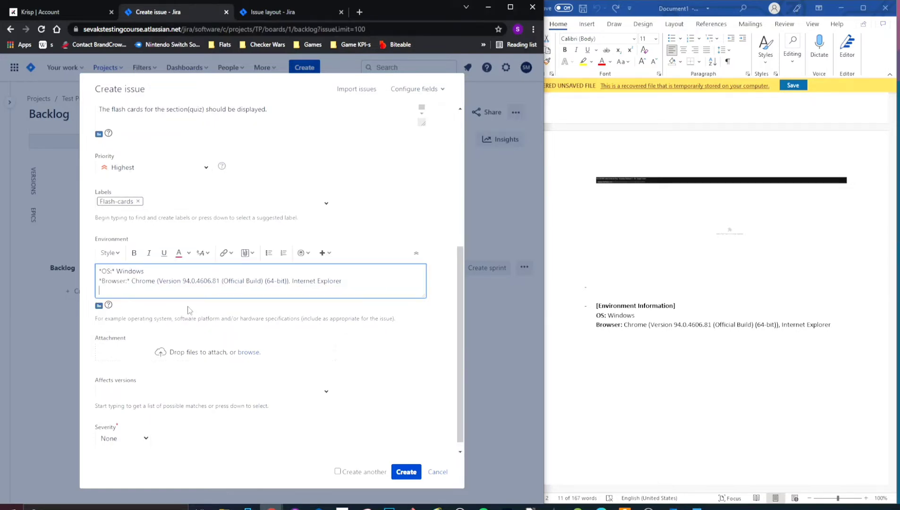
Capture a screenshot of a large area of the screen and paste it into the issue as an attachment
{"action": "scroll", "coordinate": [192, 312], "scroll_direction": "up", "scroll_amount": 5}
{"action": "scroll", "coordinate": [685, 310], "scroll_direction": "up", "scroll_amount": 3}
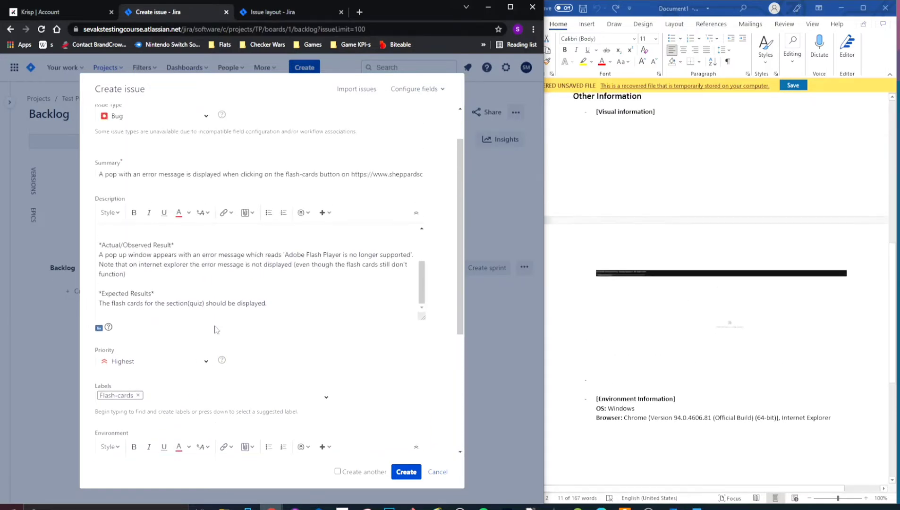
{"action": "scroll", "coordinate": [208, 321], "scroll_direction": "down", "scroll_amount": 4}
{"action": "left_click", "coordinate": [298, 311]}
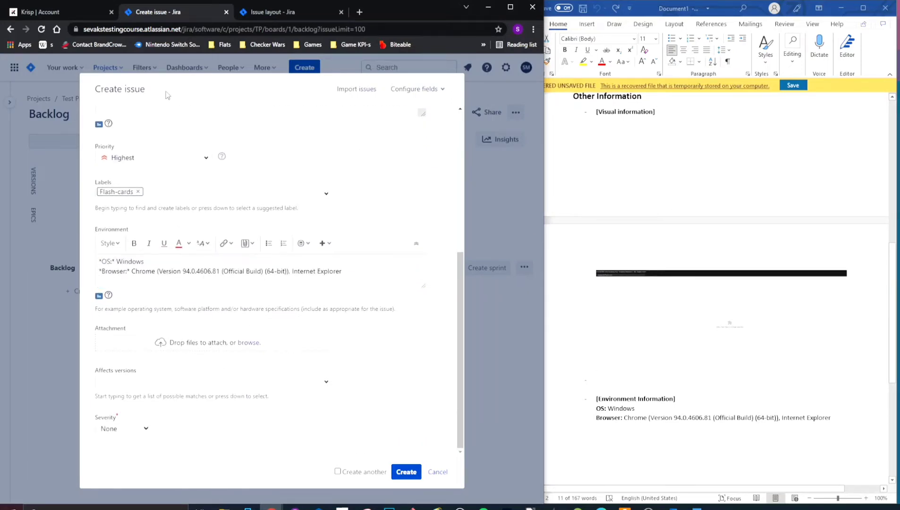
{"action": "key", "text": "super+shift+s"}
{"action": "left_click_drag", "start_coordinate": [134, 39], "coordinate": [658, 432]}
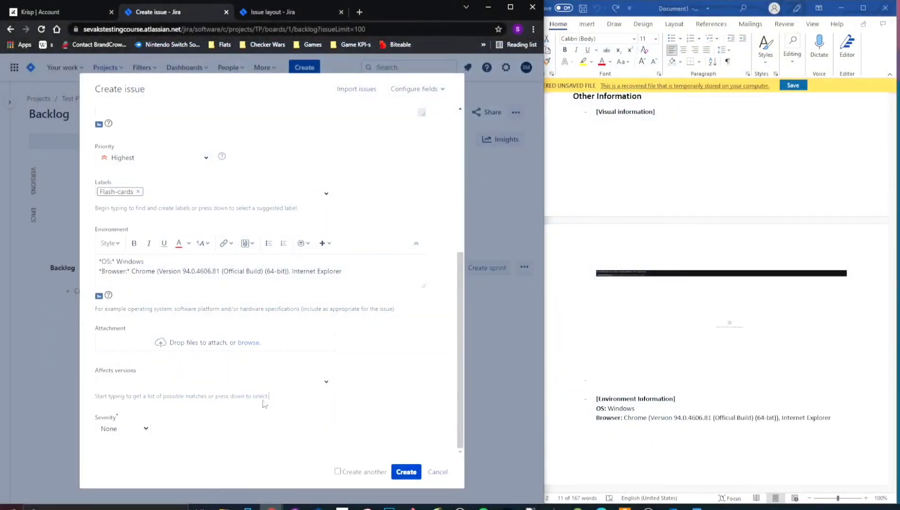
{"action": "key", "text": "ctrl+v"}
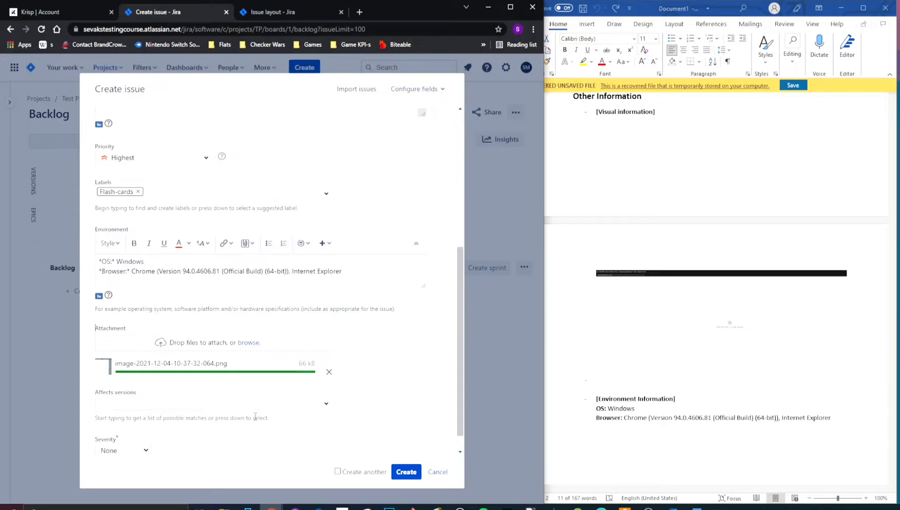
Look up the version in the Word report and set the issue's Affects versions to 1.0.0
{"action": "scroll", "coordinate": [651, 331], "scroll_direction": "up", "scroll_amount": 4}
{"action": "scroll", "coordinate": [652, 331], "scroll_direction": "up", "scroll_amount": 10}
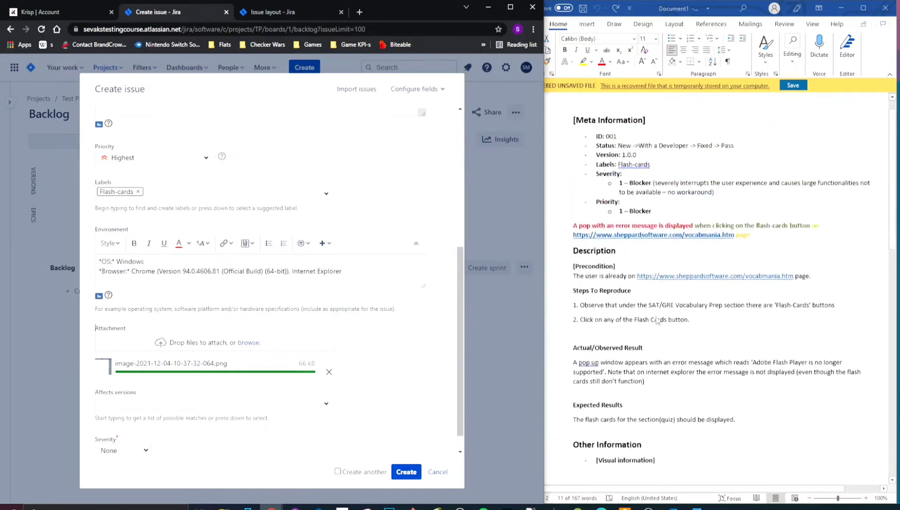
{"action": "left_click", "coordinate": [605, 204]}
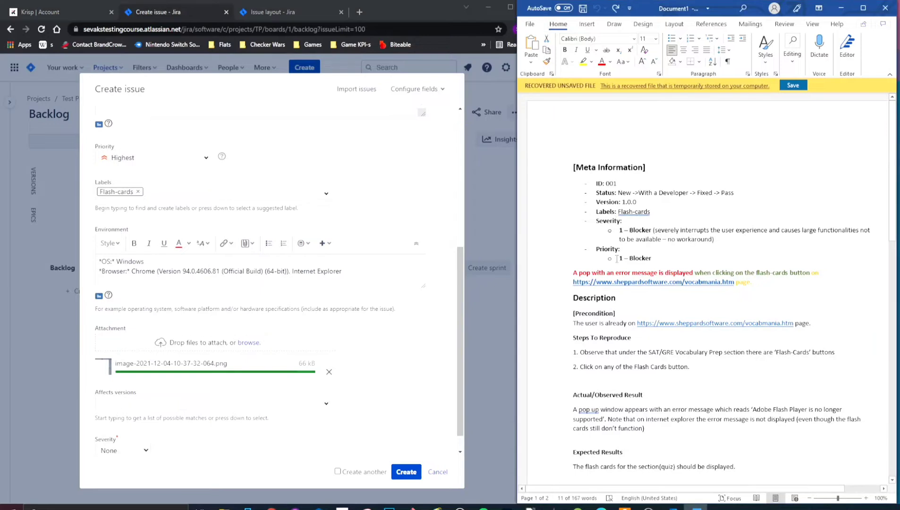
{"action": "left_click_drag", "start_coordinate": [596, 201], "coordinate": [638, 202]}
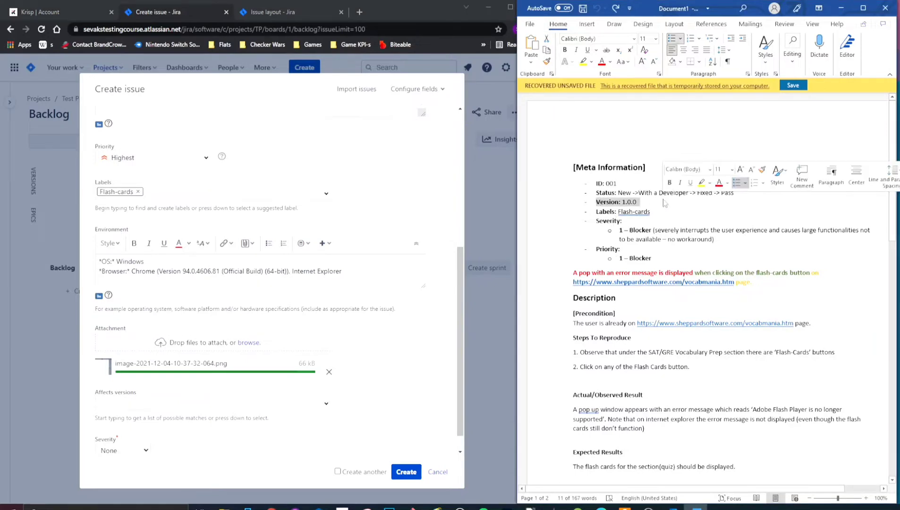
{"action": "left_click", "coordinate": [390, 392]}
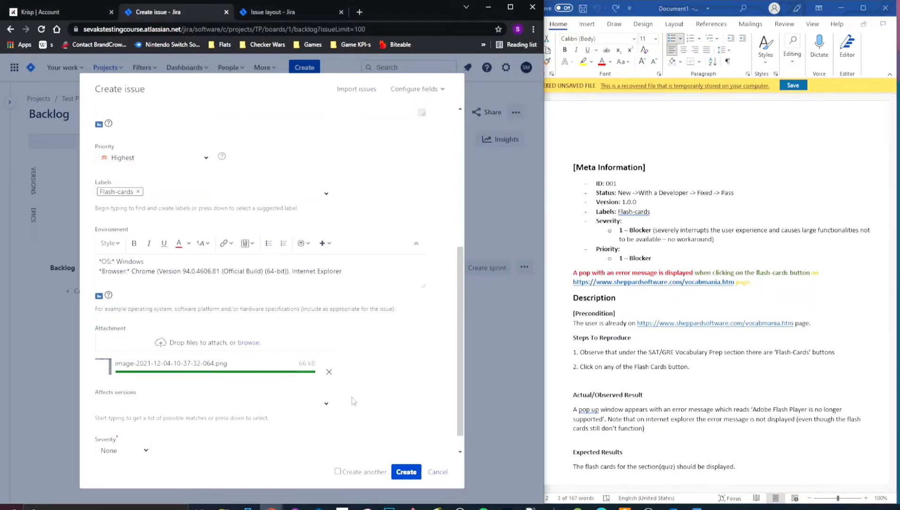
{"action": "left_click", "coordinate": [327, 405]}
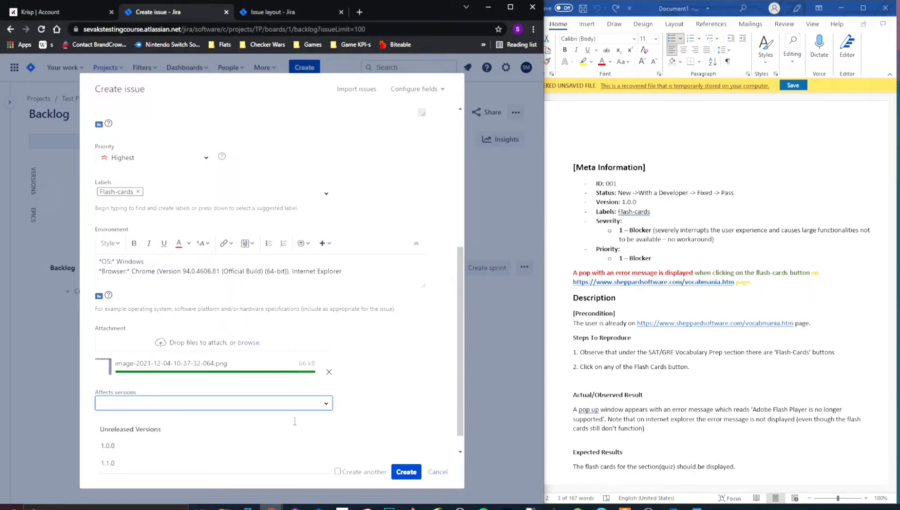
{"action": "left_click", "coordinate": [192, 447]}
{"action": "left_click", "coordinate": [441, 396]}
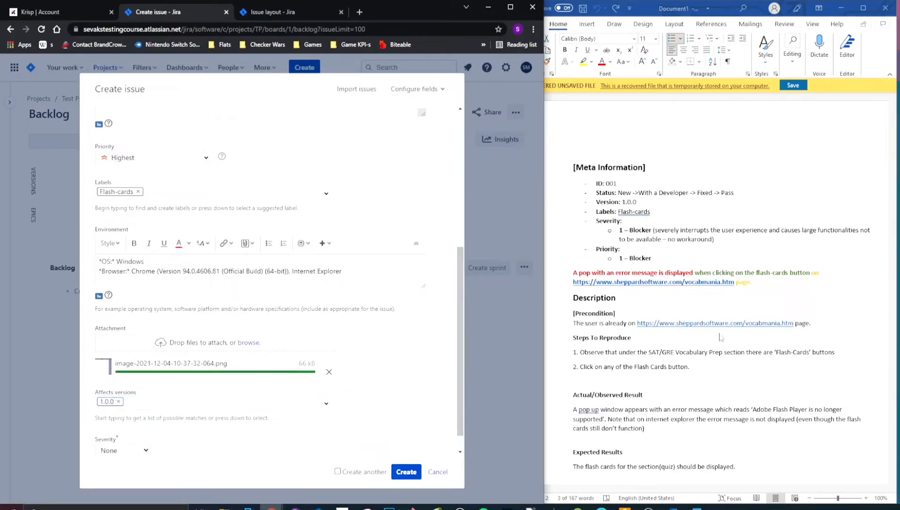
Check the Severity entry in the Word report and set the issue's Severity to 1 - Blocker
{"action": "left_click", "coordinate": [603, 223]}
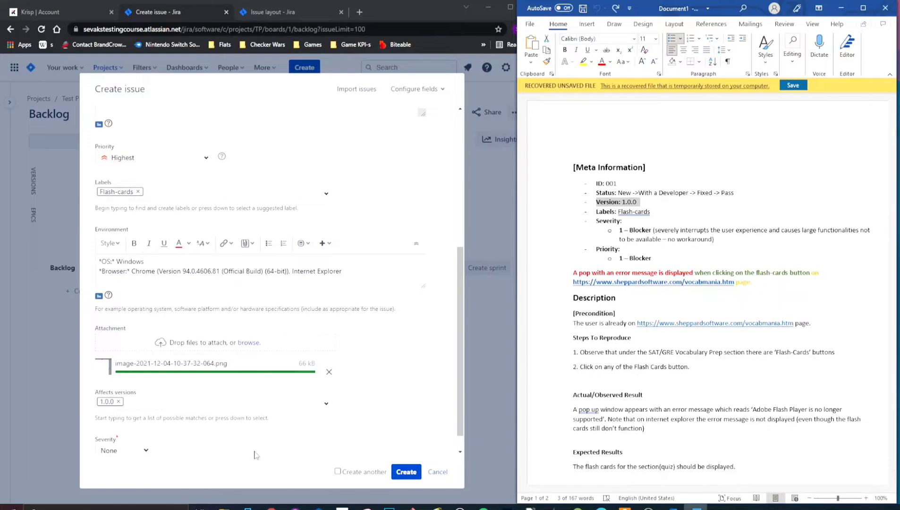
{"action": "scroll", "coordinate": [222, 430], "scroll_direction": "up", "scroll_amount": 5}
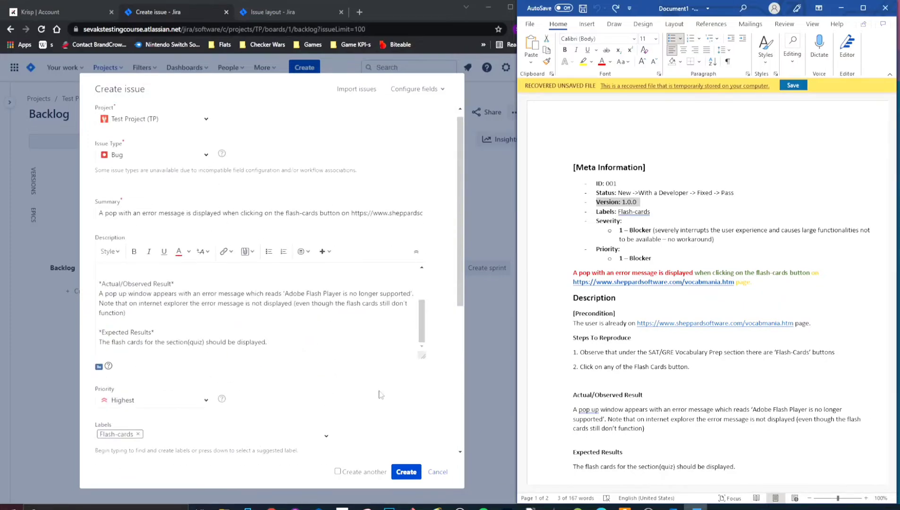
{"action": "scroll", "coordinate": [204, 434], "scroll_direction": "down", "scroll_amount": 5}
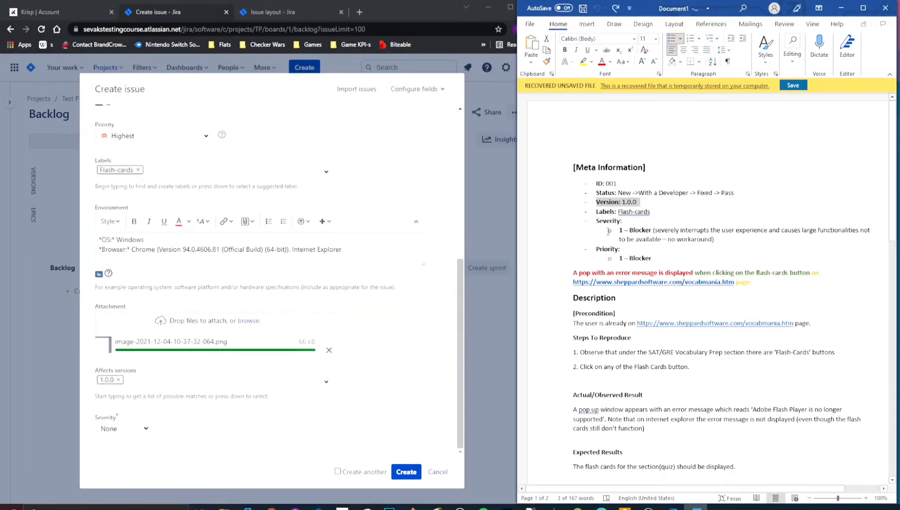
{"action": "left_click_drag", "start_coordinate": [628, 231], "coordinate": [713, 231]}
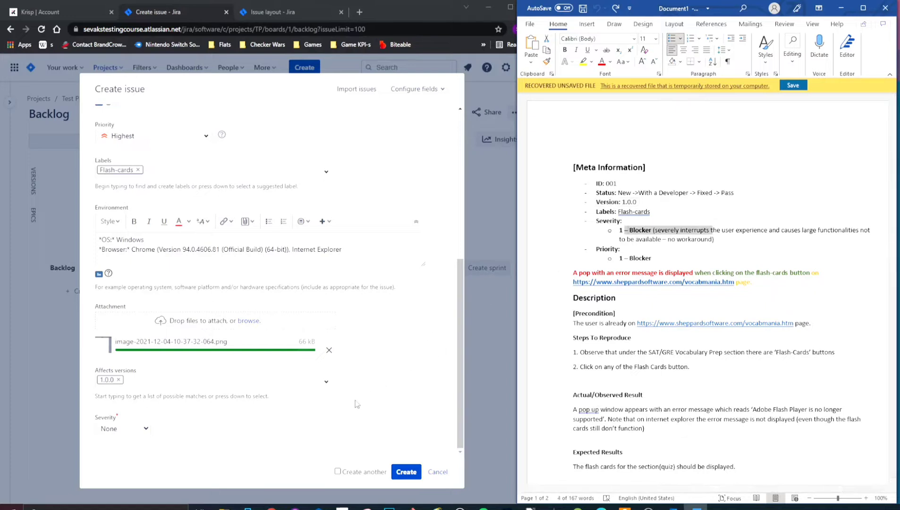
{"action": "left_click", "coordinate": [146, 432]}
{"action": "left_click", "coordinate": [146, 431]}
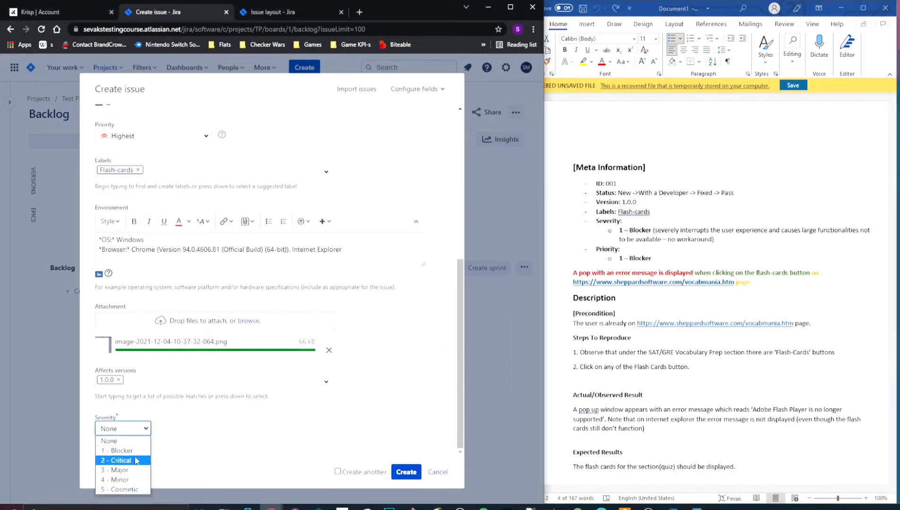
{"action": "left_click", "coordinate": [116, 448]}
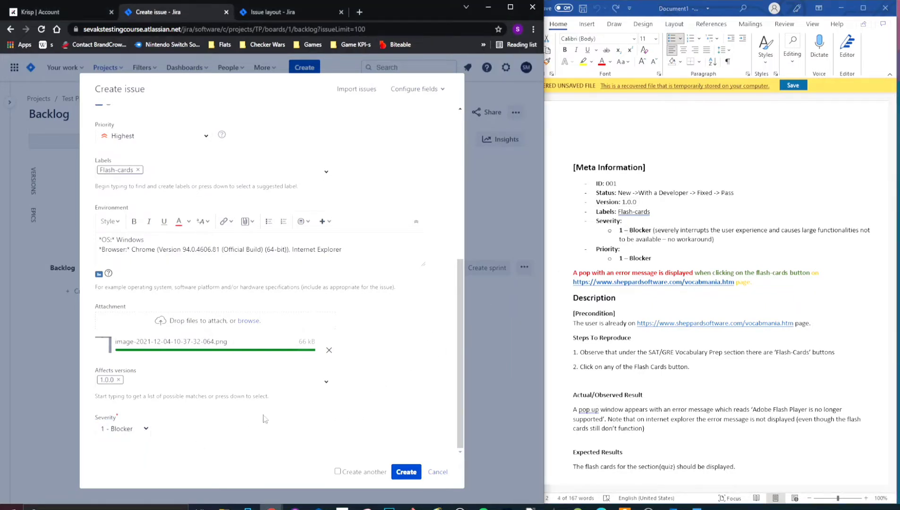
Review the ID and Status entries in the Word report against the fields of the issue form
{"action": "scroll", "coordinate": [336, 411], "scroll_direction": "up", "scroll_amount": 6}
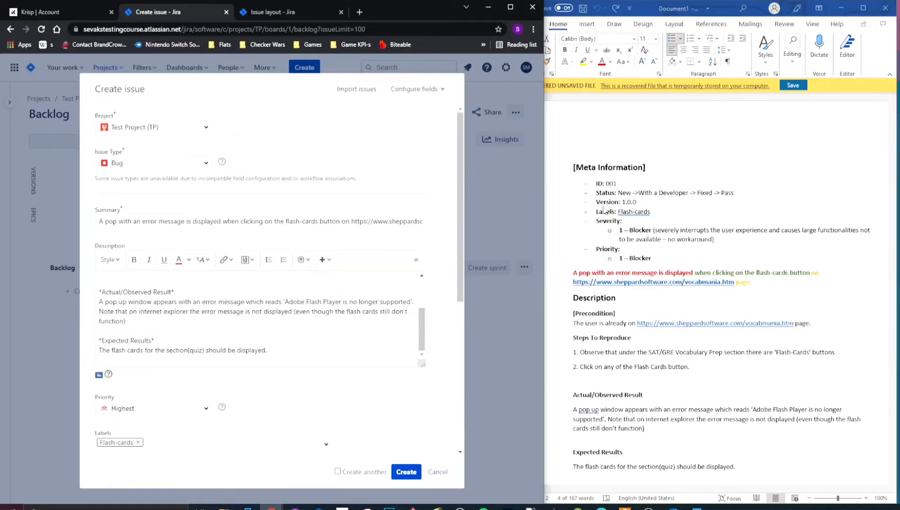
{"action": "left_click", "coordinate": [598, 184]}
{"action": "left_click_drag", "start_coordinate": [621, 183], "coordinate": [590, 187]}
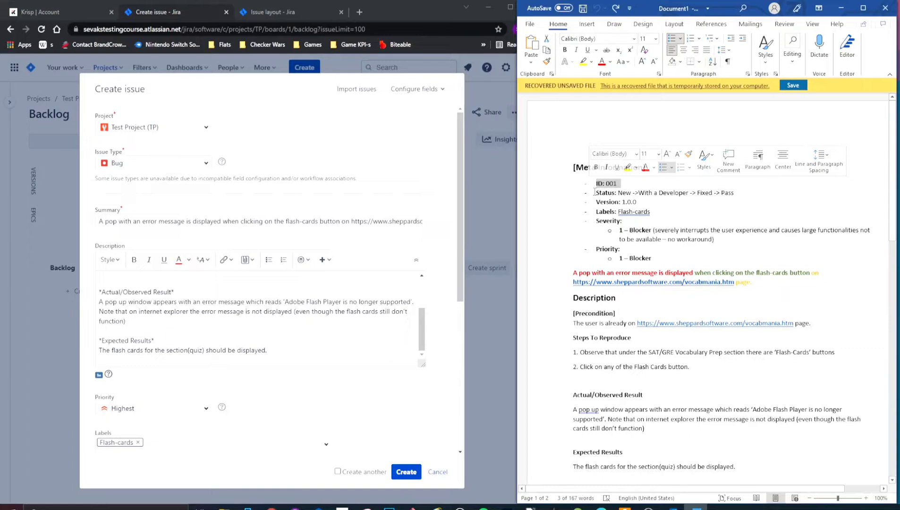
{"action": "left_click_drag", "start_coordinate": [737, 192], "coordinate": [592, 183]}
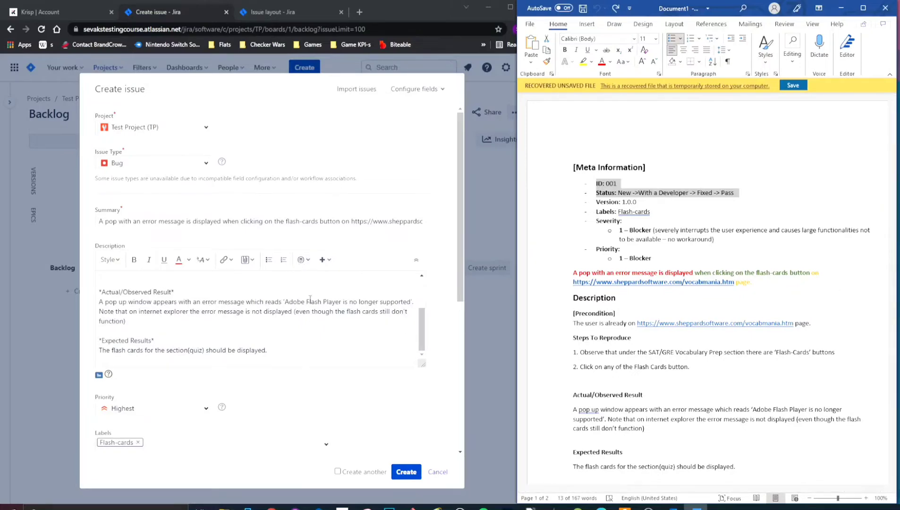
Highlight the ID line in the Word report's Meta Information and check the issue form for a matching field
{"action": "scroll", "coordinate": [305, 271], "scroll_direction": "down", "scroll_amount": 5}
{"action": "scroll", "coordinate": [272, 380], "scroll_direction": "up", "scroll_amount": 6}
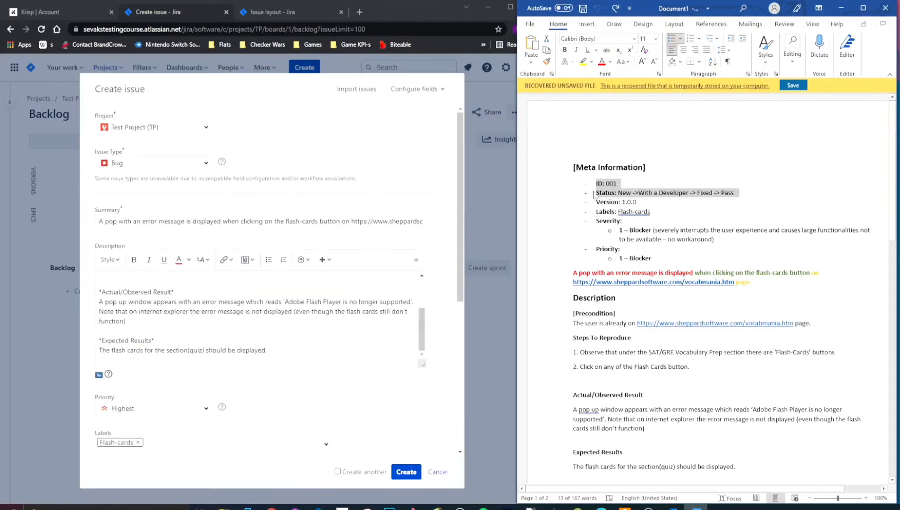
{"action": "left_click", "coordinate": [605, 182]}
{"action": "triple_click", "coordinate": [598, 184]}
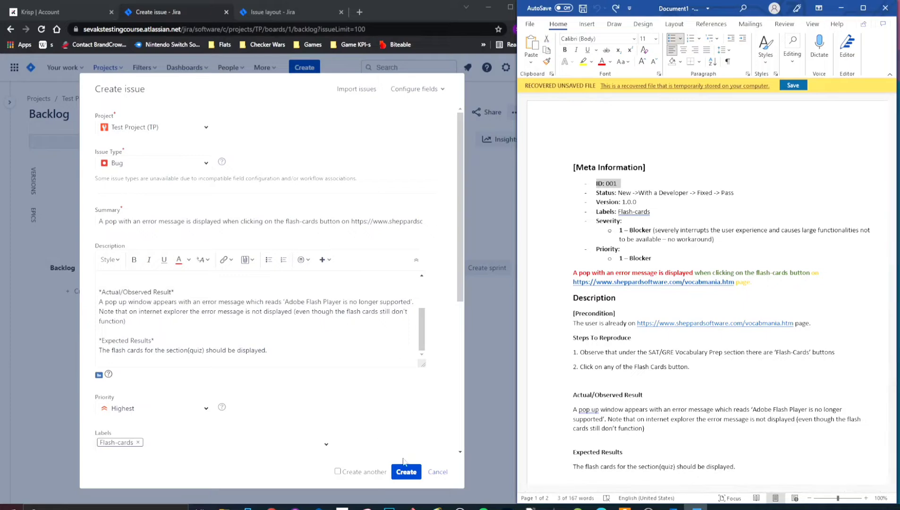
{"action": "left_click", "coordinate": [605, 199]}
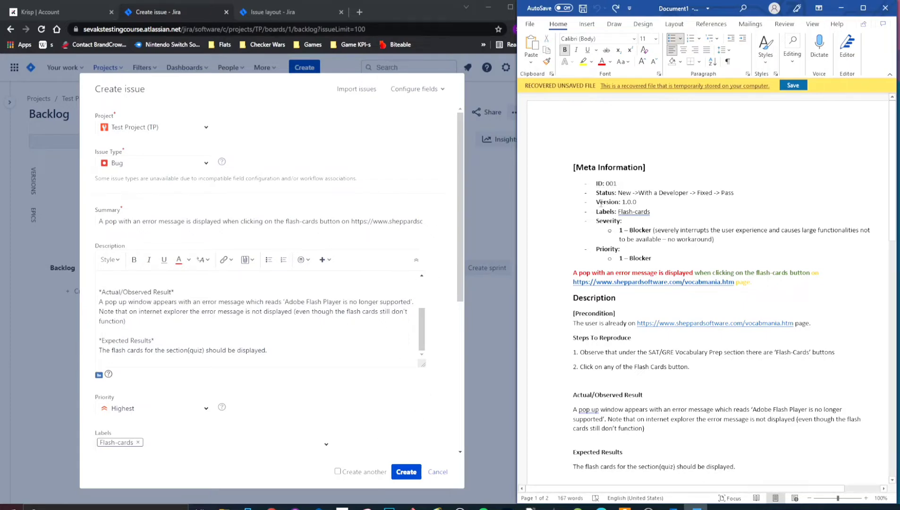
Review the whole issue form, from Project to Severity, against the sections of the Word report
{"action": "scroll", "coordinate": [125, 437], "scroll_direction": "down", "scroll_amount": 5}
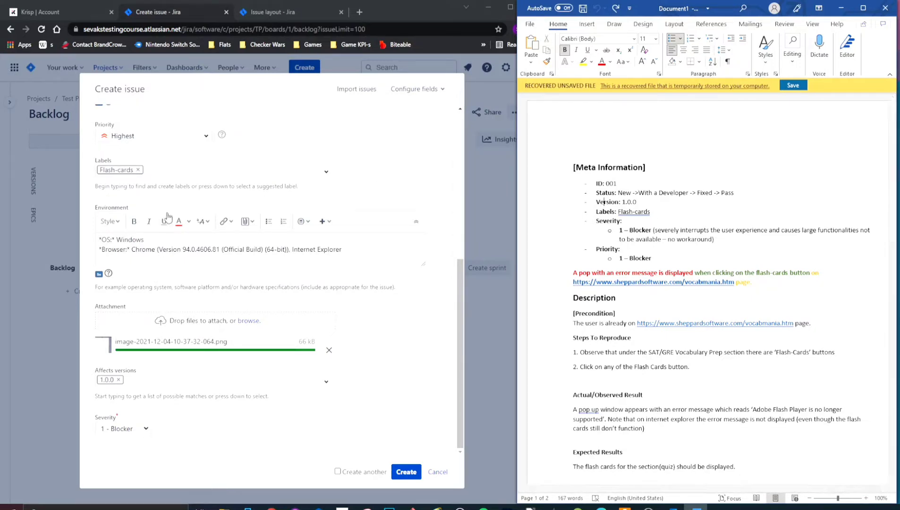
{"action": "scroll", "coordinate": [240, 338], "scroll_direction": "up", "scroll_amount": 6}
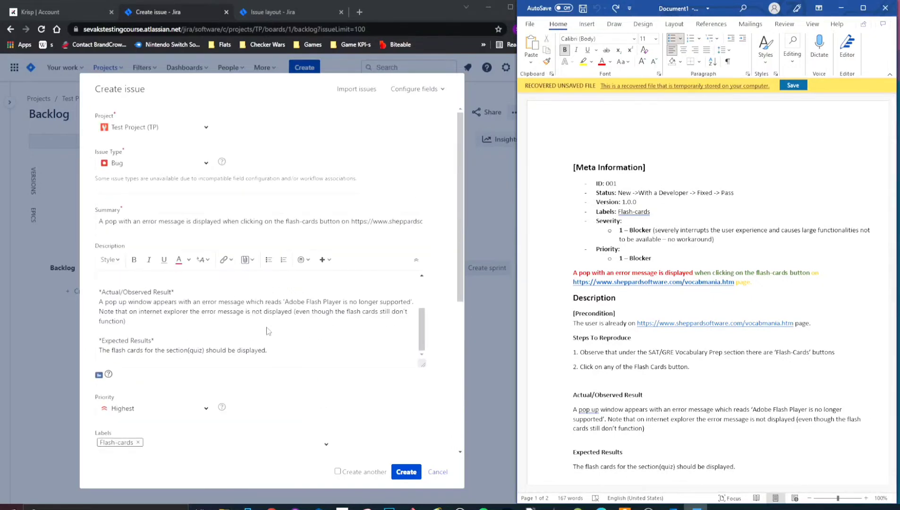
{"action": "scroll", "coordinate": [645, 350], "scroll_direction": "down", "scroll_amount": 2}
{"action": "scroll", "coordinate": [245, 331], "scroll_direction": "down", "scroll_amount": 3}
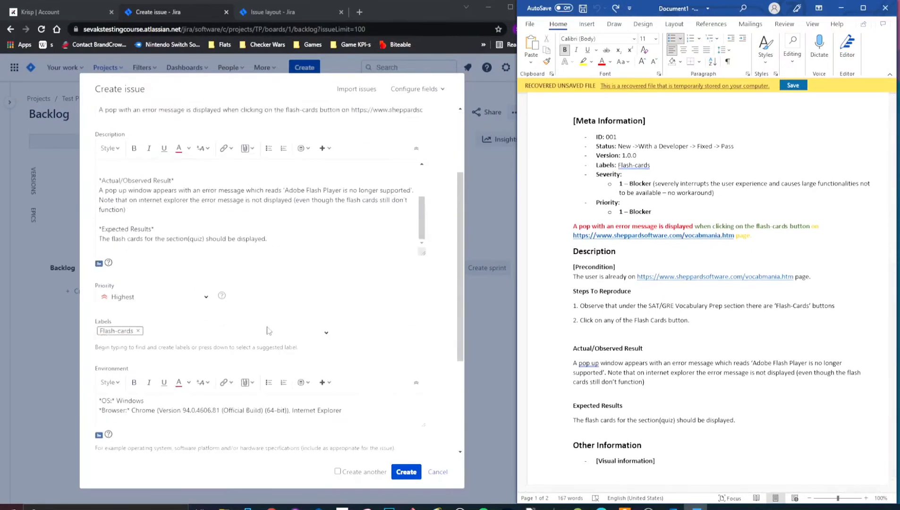
{"action": "scroll", "coordinate": [650, 362], "scroll_direction": "down", "scroll_amount": 1}
{"action": "scroll", "coordinate": [650, 361], "scroll_direction": "down", "scroll_amount": 10}
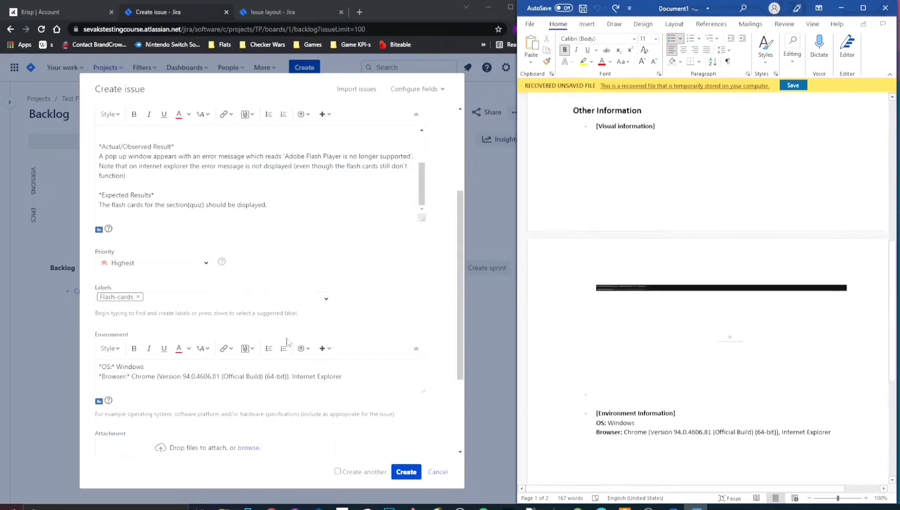
{"action": "scroll", "coordinate": [236, 391], "scroll_direction": "down", "scroll_amount": 1}
{"action": "scroll", "coordinate": [237, 391], "scroll_direction": "down", "scroll_amount": 2}
{"action": "scroll", "coordinate": [650, 361], "scroll_direction": "down", "scroll_amount": 3}
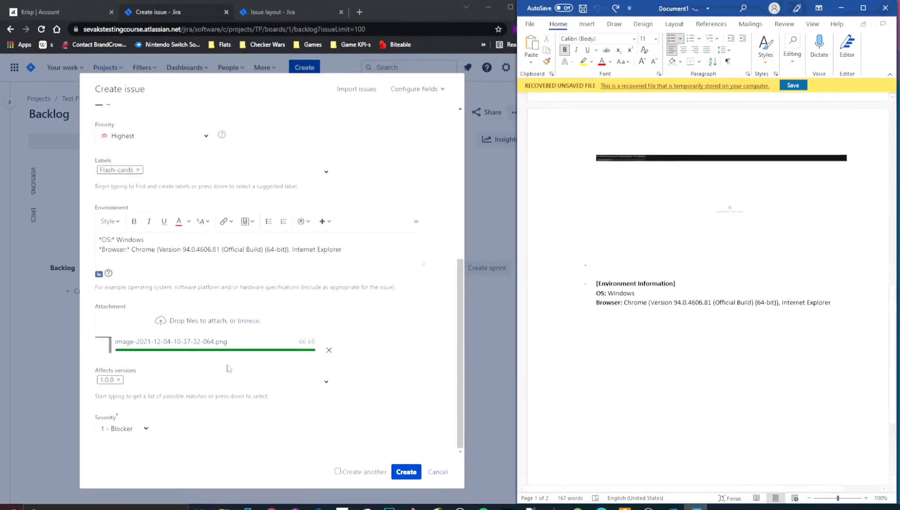
{"action": "scroll", "coordinate": [220, 365], "scroll_direction": "up", "scroll_amount": 8}
{"action": "scroll", "coordinate": [220, 365], "scroll_direction": "down", "scroll_amount": 3}
{"action": "scroll", "coordinate": [626, 267], "scroll_direction": "up", "scroll_amount": 12}
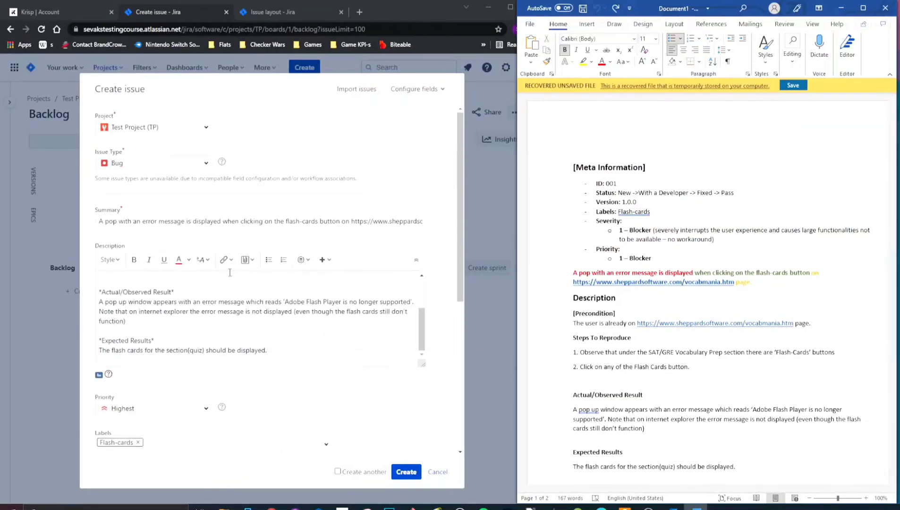
Create the completed Bug issue and widen the browser window to show the full backlog
{"action": "scroll", "coordinate": [371, 323], "scroll_direction": "down", "scroll_amount": 6}
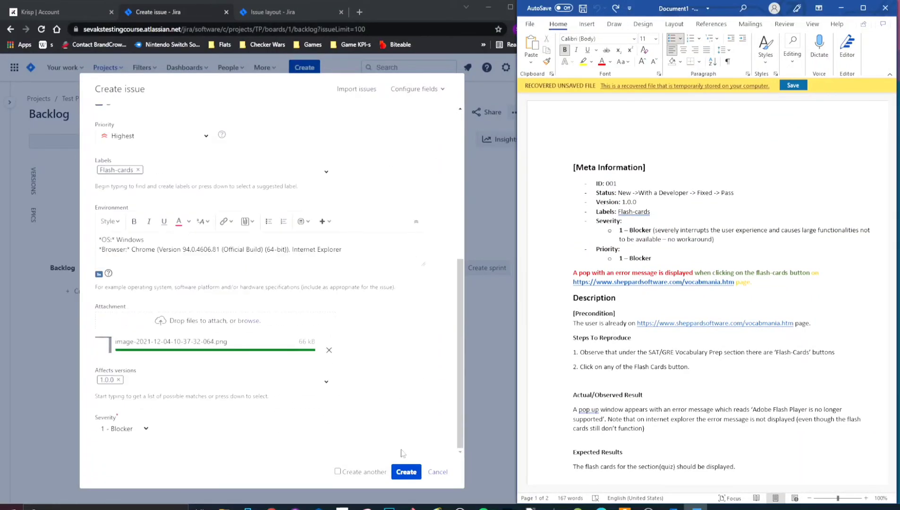
{"action": "left_click", "coordinate": [405, 471]}
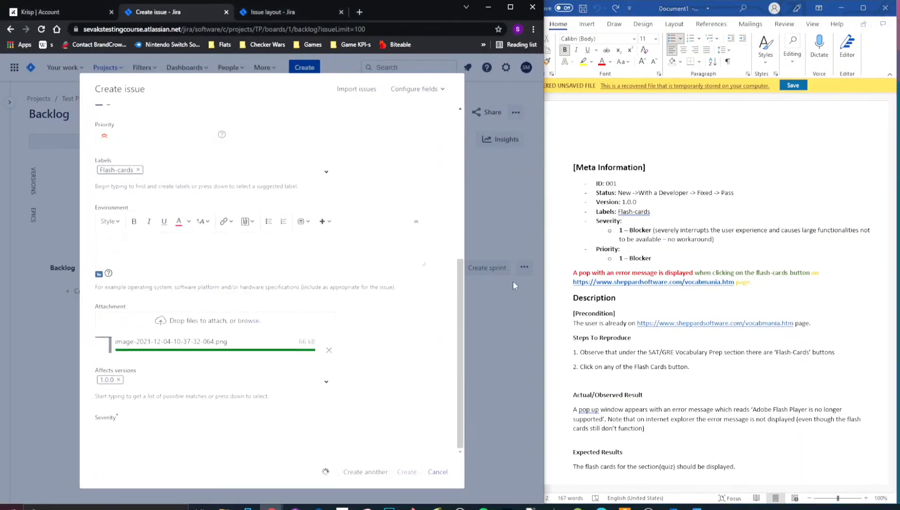
{"action": "left_click_drag", "start_coordinate": [544, 244], "coordinate": [755, 240]}
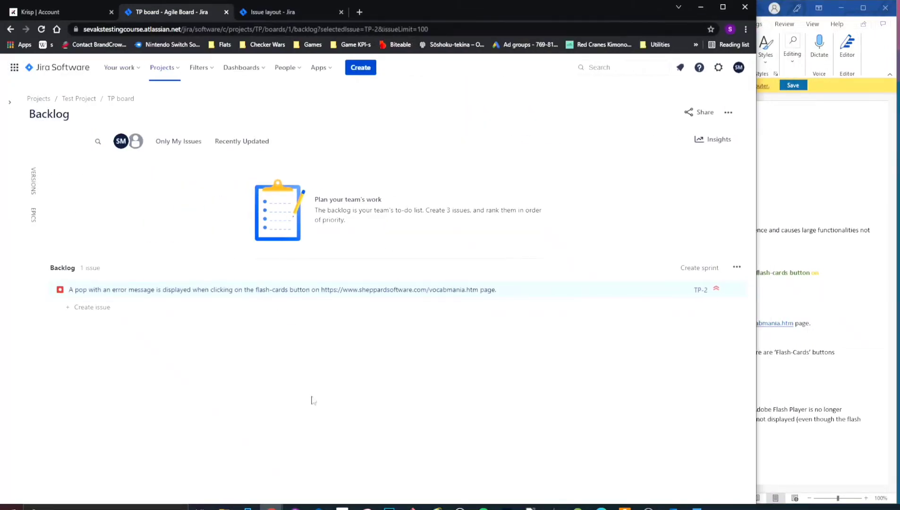
Open the flash-cards bug from the backlog and widen its detail pane to show the description beside the fields
{"action": "left_click", "coordinate": [243, 294]}
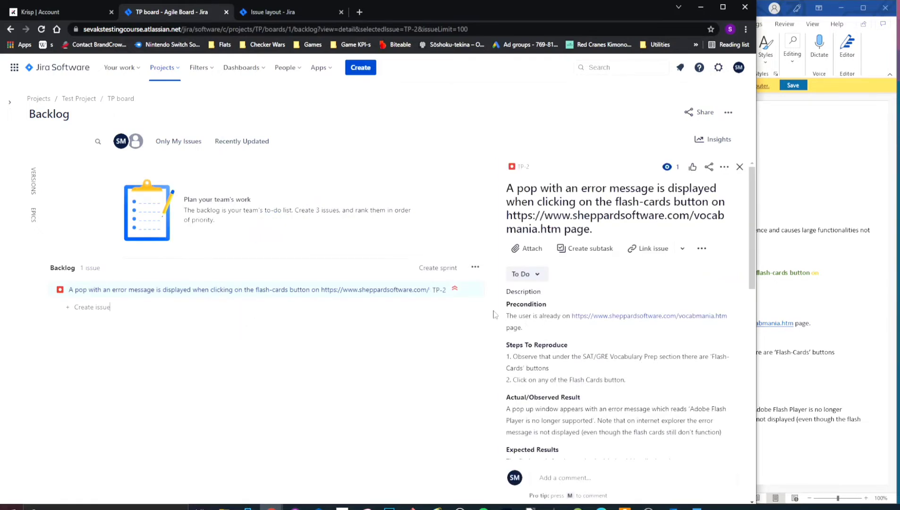
{"action": "left_click_drag", "start_coordinate": [496, 313], "coordinate": [427, 312]}
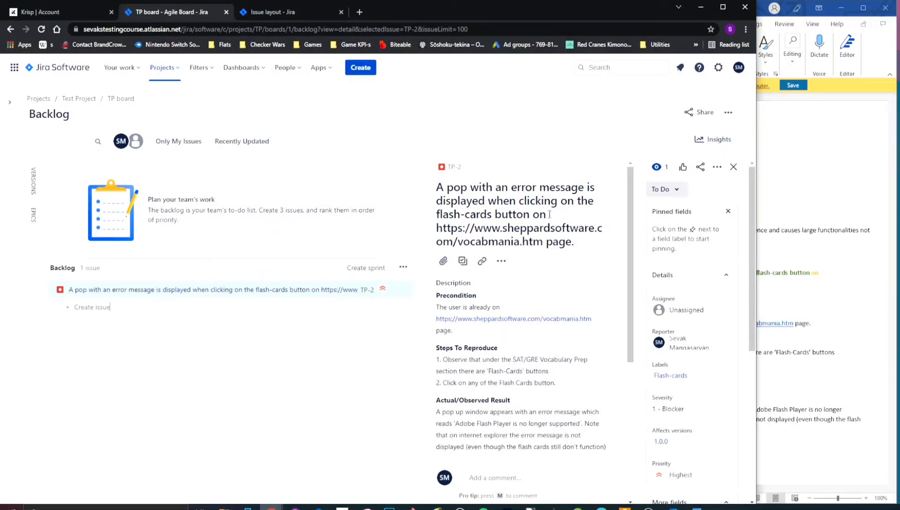
{"action": "scroll", "coordinate": [523, 373], "scroll_direction": "down", "scroll_amount": 5}
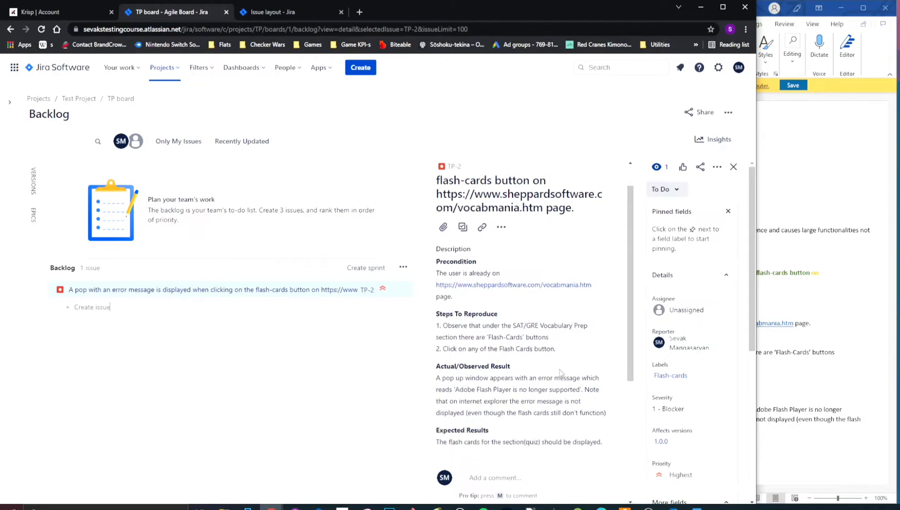
{"action": "scroll", "coordinate": [570, 410], "scroll_direction": "up", "scroll_amount": 5}
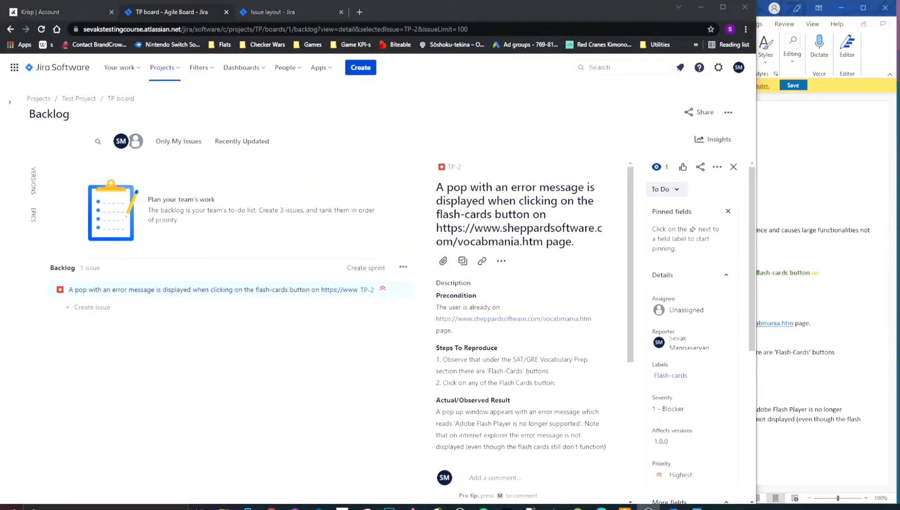
Review the created issue's title, description, environment and attachment in the detail pane
{"action": "left_click", "coordinate": [835, 246]}
{"action": "left_click", "coordinate": [390, 410]}
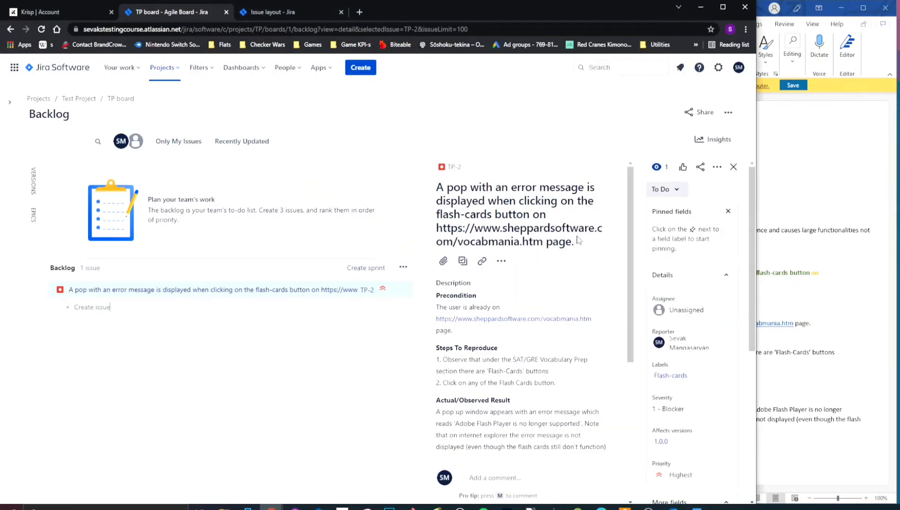
{"action": "left_click_drag", "start_coordinate": [585, 249], "coordinate": [435, 185]}
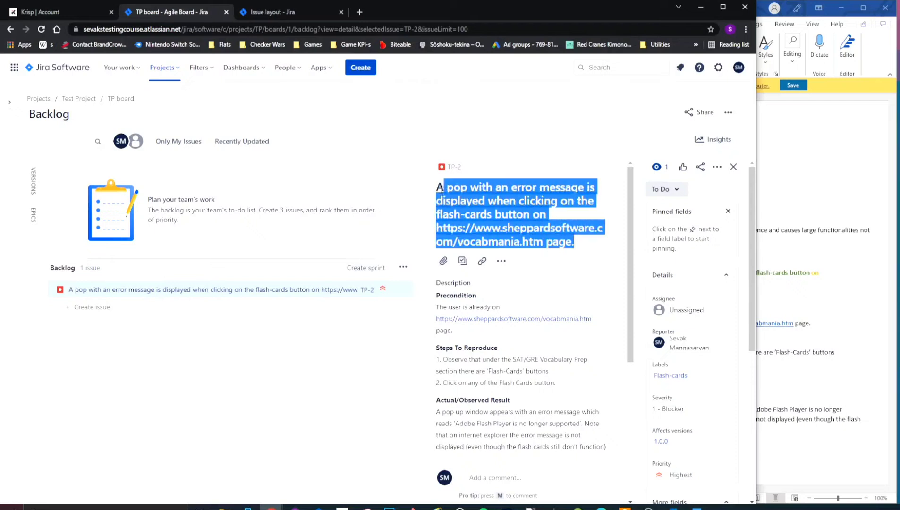
{"action": "left_click", "coordinate": [368, 383]}
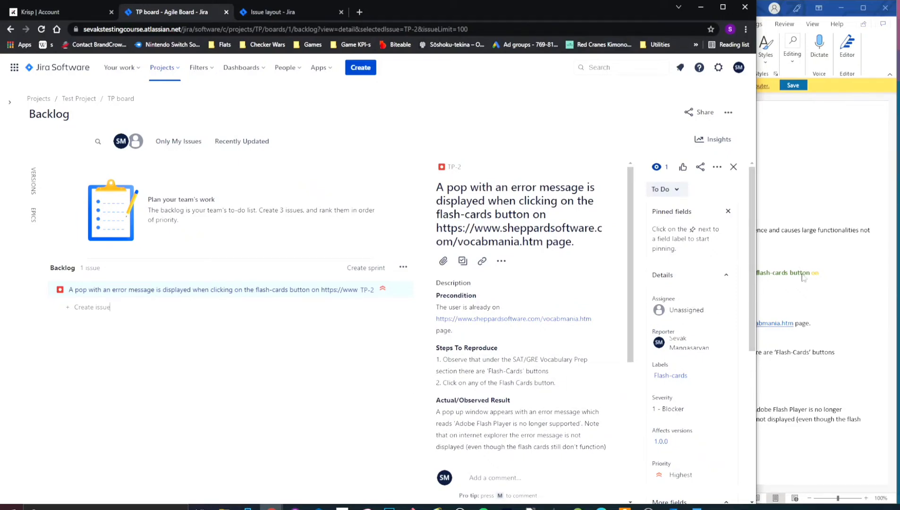
{"action": "scroll", "coordinate": [507, 336], "scroll_direction": "down", "scroll_amount": 5}
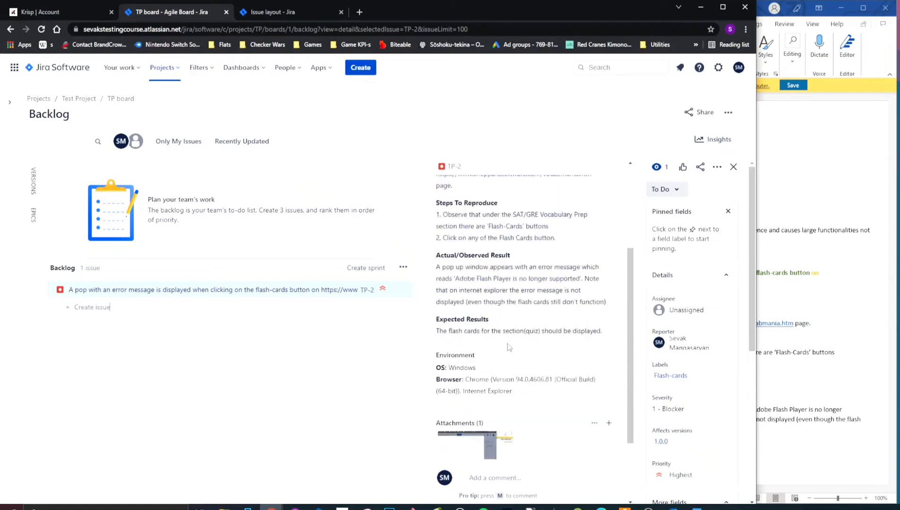
Switch to the Word report and add an Assignee line with sample names above the ID entry in Meta Information
{"action": "left_click", "coordinate": [780, 293]}
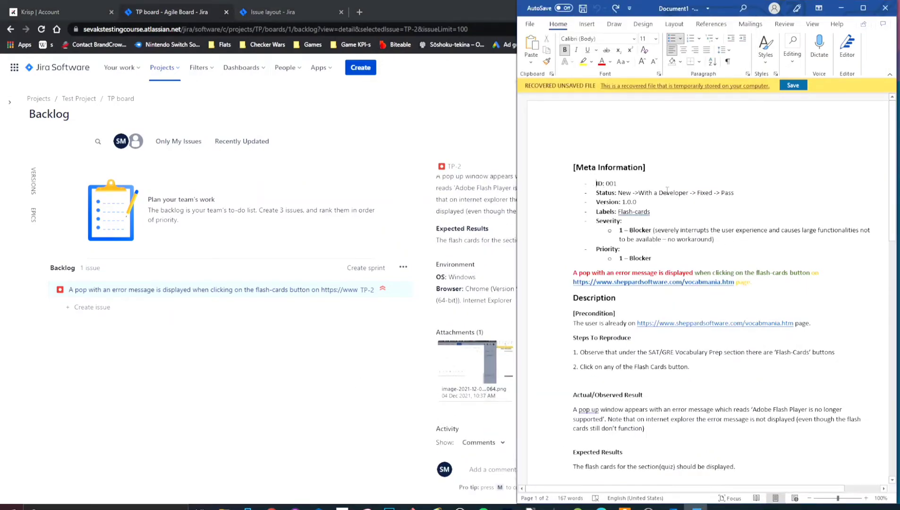
{"action": "key", "text": "shift+Return"}
{"action": "key", "text": "Up"}
{"action": "type", "text": "A"}
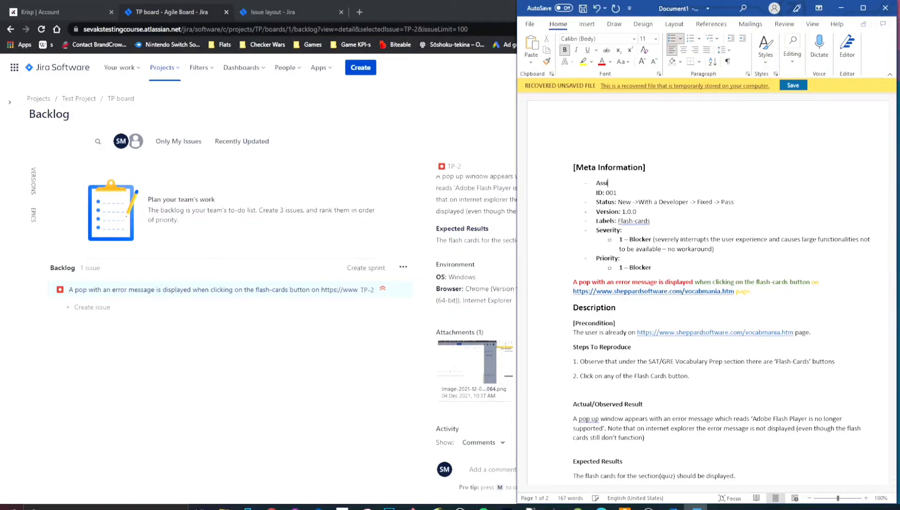
{"action": "type", "text": "ssignee: Sevak"}
{"action": "key", "text": "ctrl+shift+Left"}
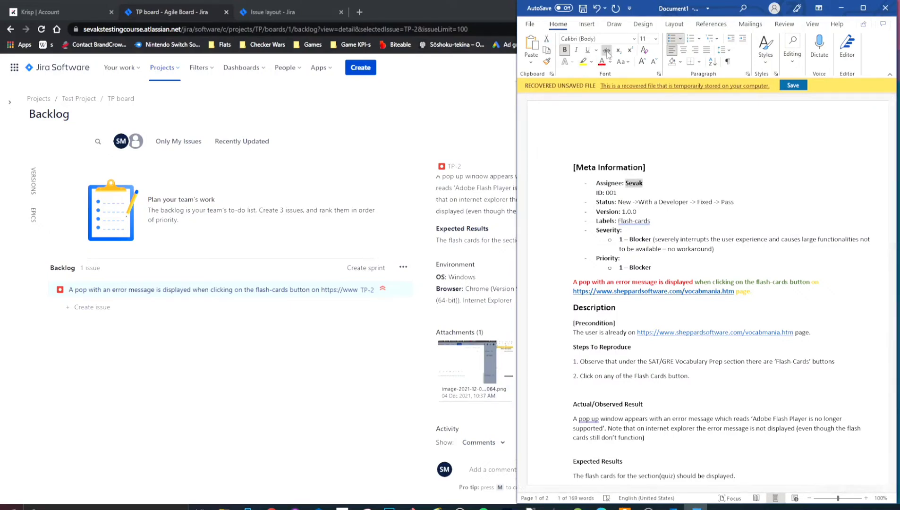
{"action": "left_click", "coordinate": [661, 187]}
{"action": "type", "text": "sdf"}
{"action": "key", "text": "BackSpace"}
{"action": "key", "text": "BackSpace"}
{"action": "key", "text": "BackSpace"}
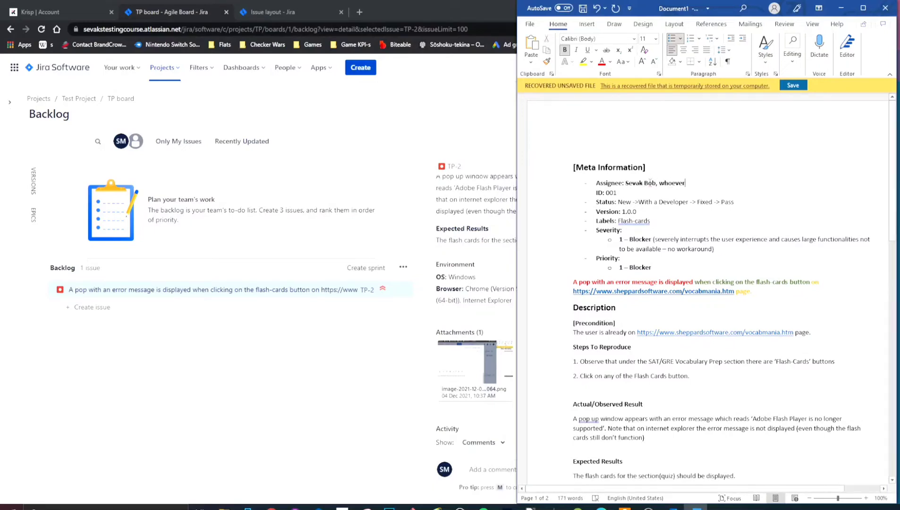
Return to Jira and view the Assignee options of the flash-cards bug without choosing one
{"action": "left_click", "coordinate": [351, 378]}
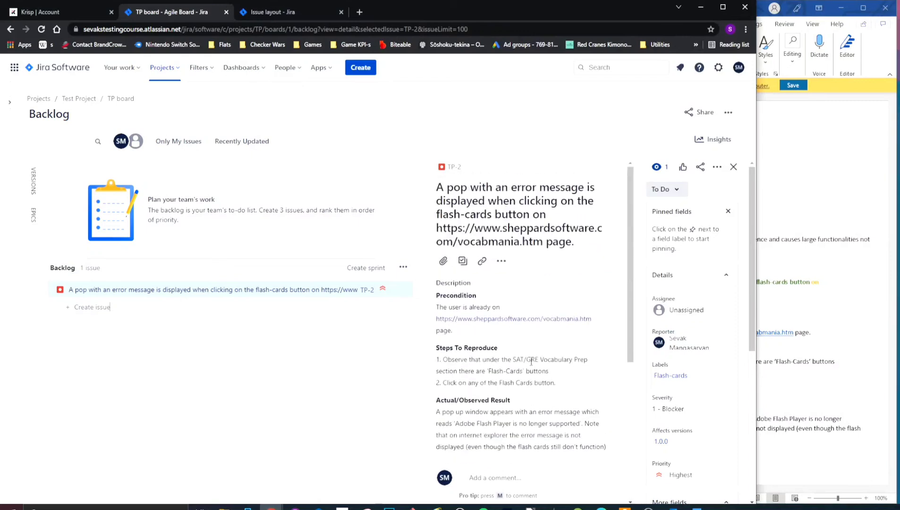
{"action": "scroll", "coordinate": [686, 354], "scroll_direction": "down", "scroll_amount": 3}
{"action": "scroll", "coordinate": [684, 346], "scroll_direction": "up", "scroll_amount": 3}
{"action": "left_click", "coordinate": [687, 310]}
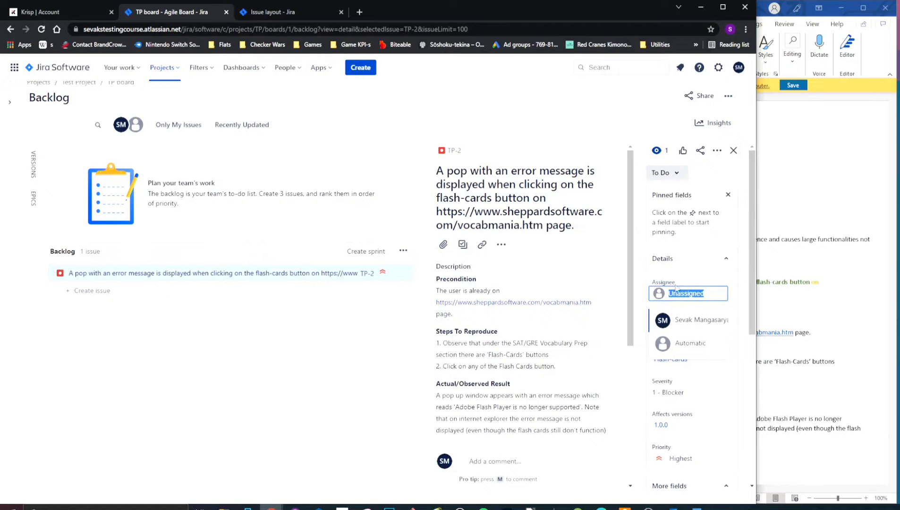
{"action": "left_click", "coordinate": [357, 375]}
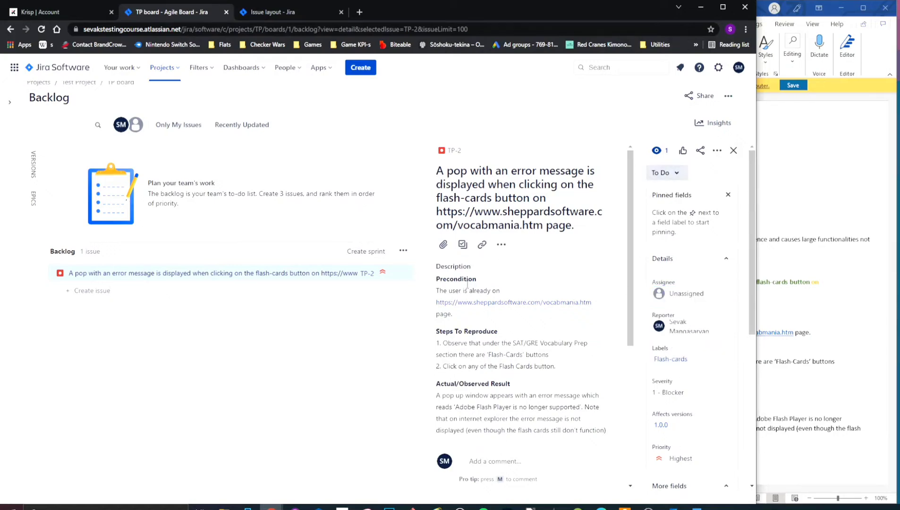
Compare the issue key in Jira with the ID entry in the Word report
{"action": "left_click_drag", "start_coordinate": [477, 156], "coordinate": [444, 152]}
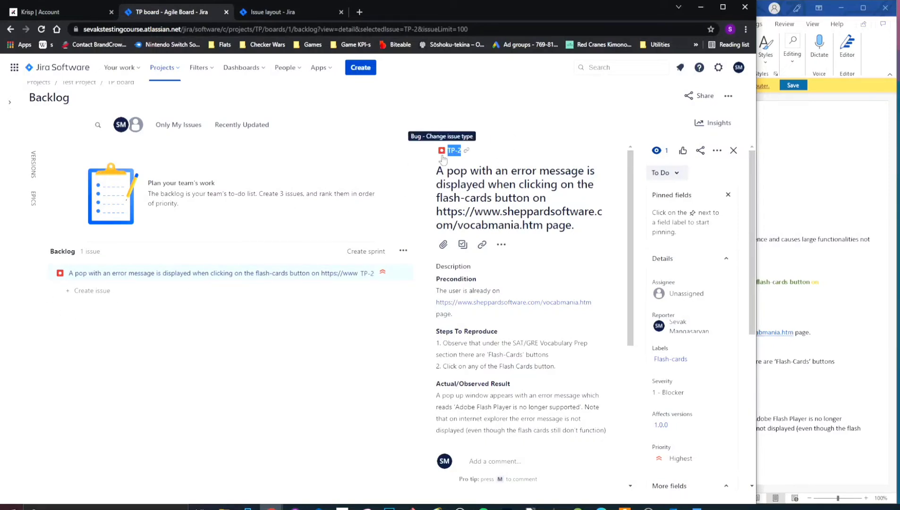
{"action": "left_click", "coordinate": [779, 196]}
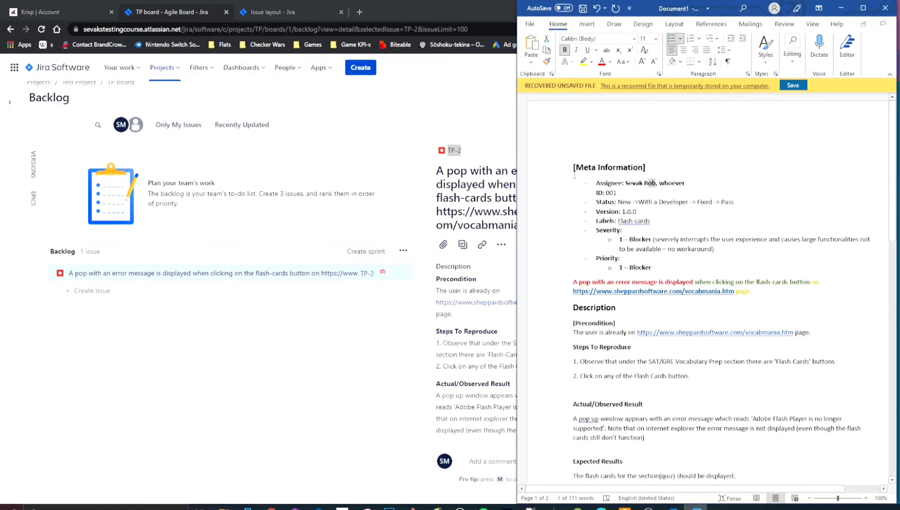
{"action": "key", "text": "alt+Tab"}
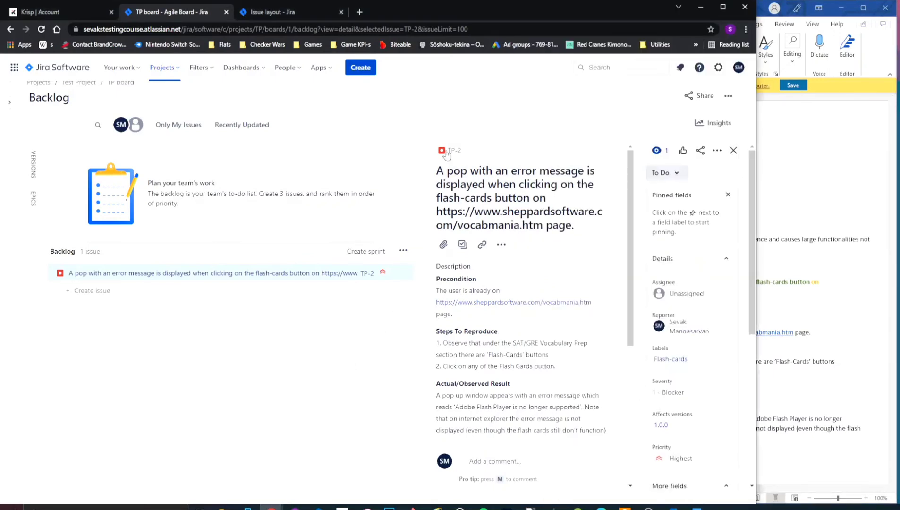
Move the flash-cards bug's status to In Progress and on to Done
{"action": "left_click", "coordinate": [685, 174]}
{"action": "left_click", "coordinate": [691, 196]}
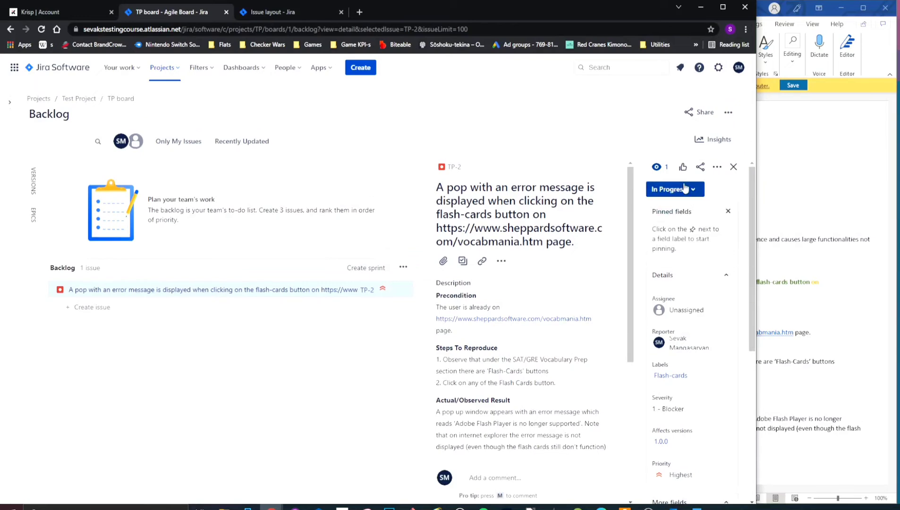
{"action": "left_click", "coordinate": [684, 187]}
{"action": "left_click", "coordinate": [689, 223]}
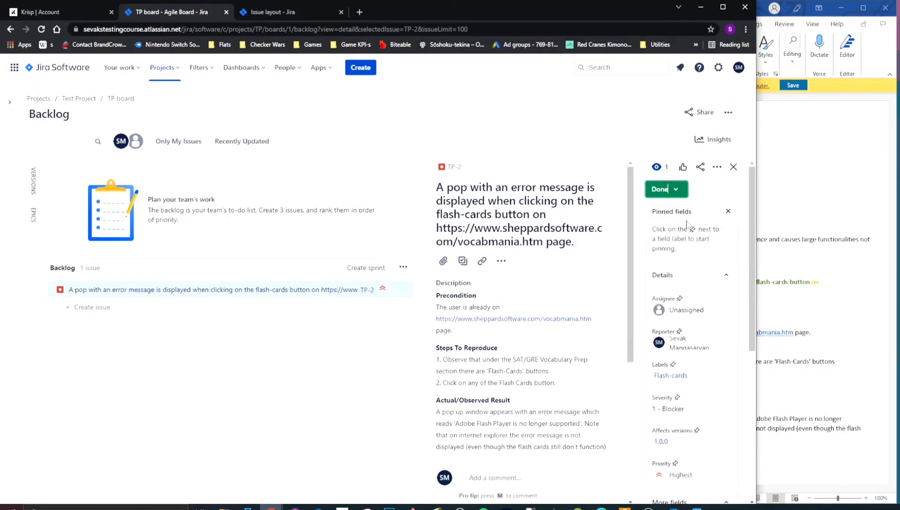
Check the issue's status options and compare them with the Status entry in the Word report
{"action": "left_click", "coordinate": [676, 189]}
{"action": "left_click", "coordinate": [775, 193]}
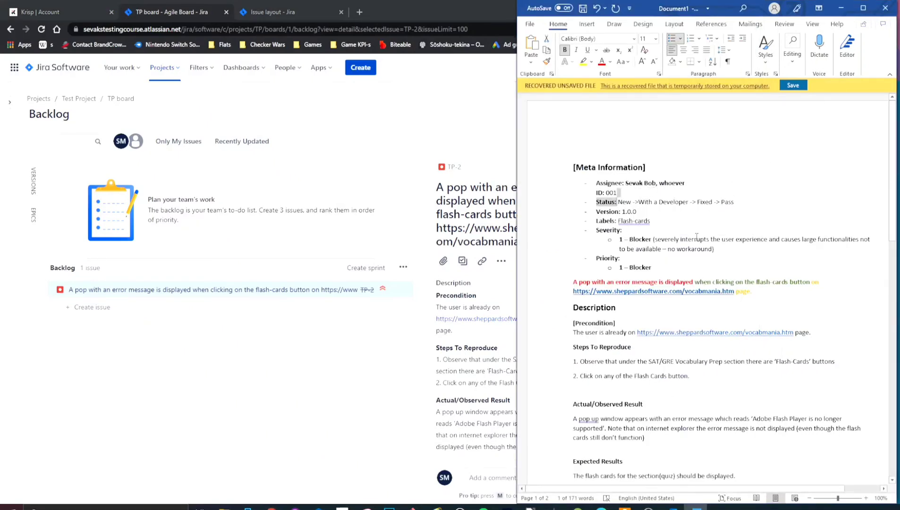
{"action": "left_click", "coordinate": [305, 415]}
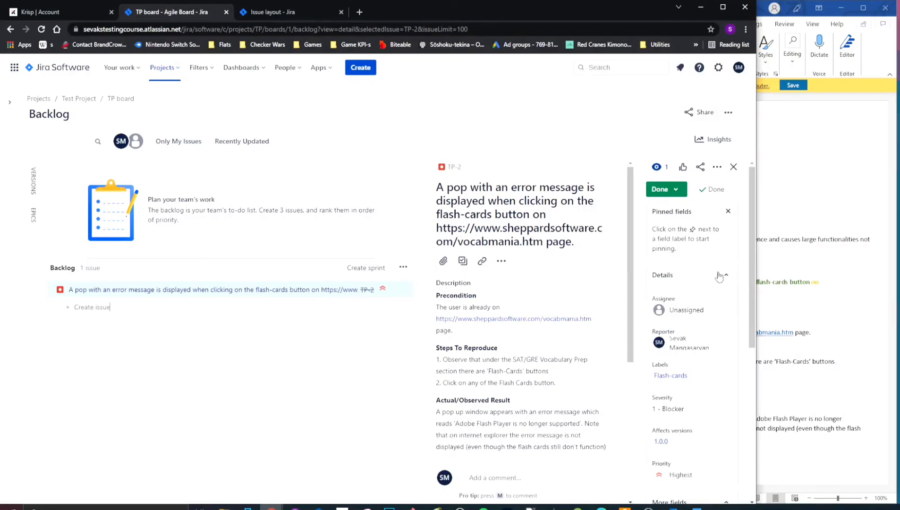